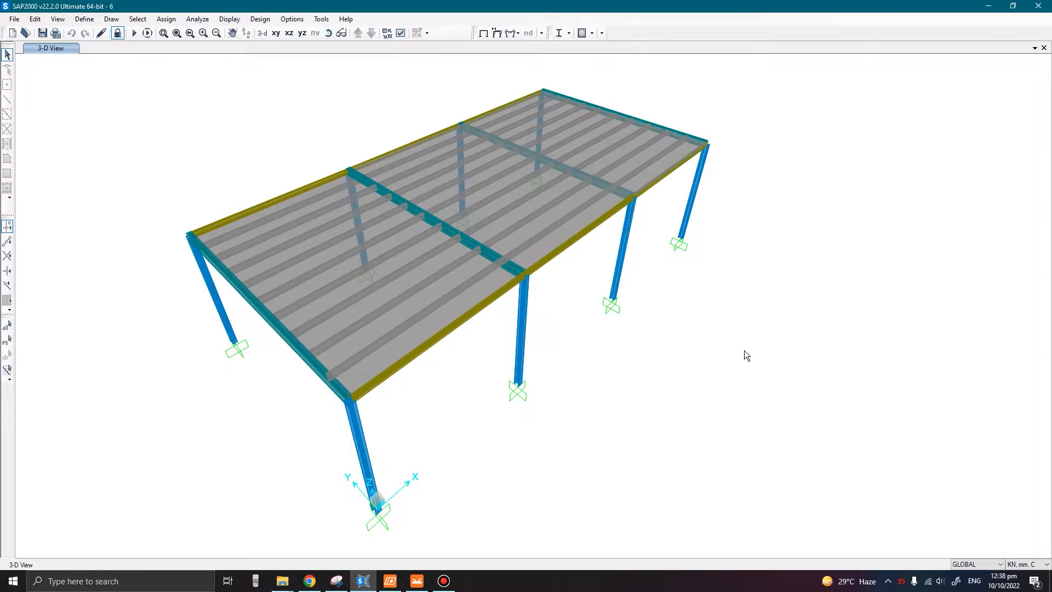
pyautogui.keyDown('shift'); pyautogui.moveTo(745, 350); pyautogui.dragTo(636, 356, button='middle'); pyautogui.keyUp('shift')
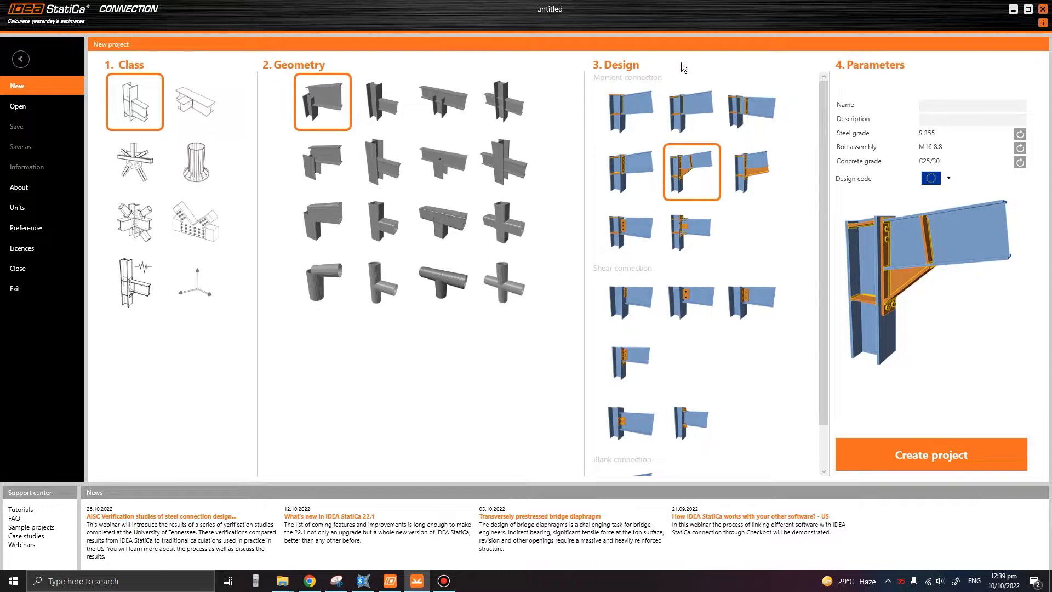
# Preview the moment connection designs for the beam-to-column joint, including the welded, end-plate, haunched and bolted web-plate variants
pyautogui.click(684, 109)
pyautogui.click(631, 112)
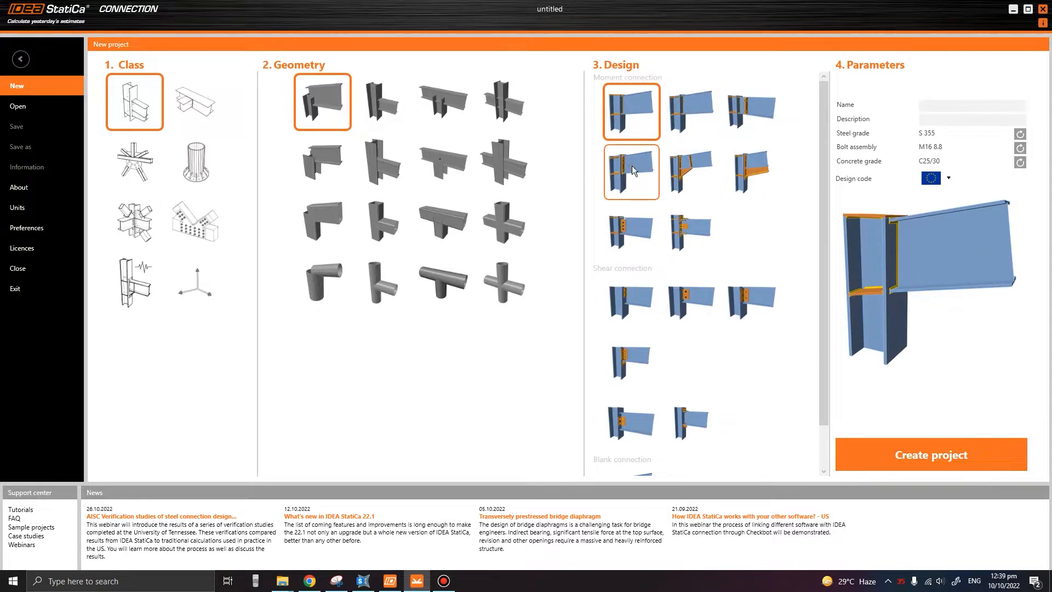
pyautogui.click(633, 165)
pyautogui.click(741, 111)
pyautogui.click(749, 165)
pyautogui.click(680, 171)
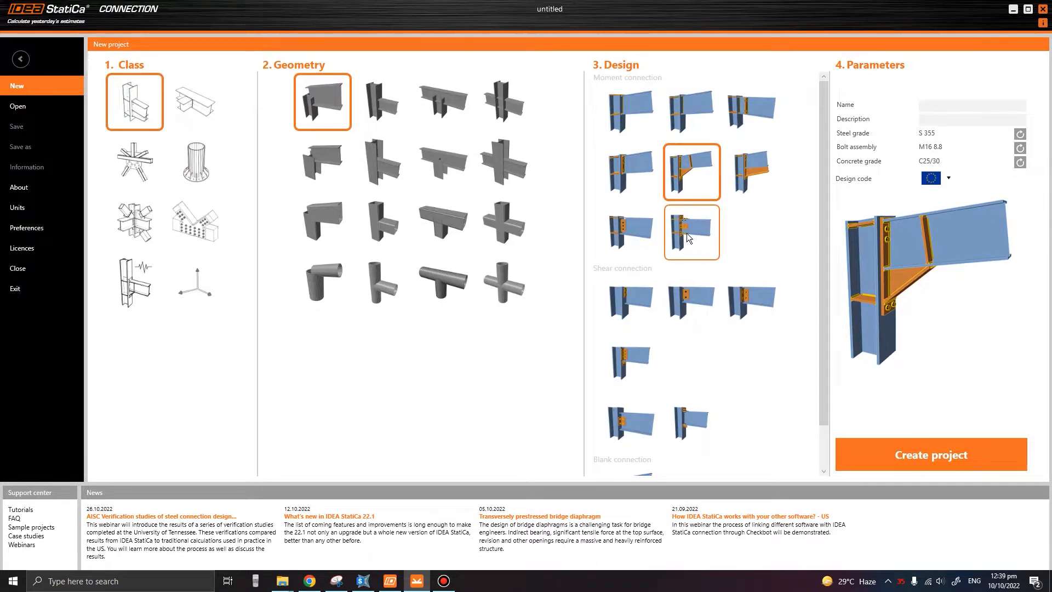
pyautogui.click(632, 230)
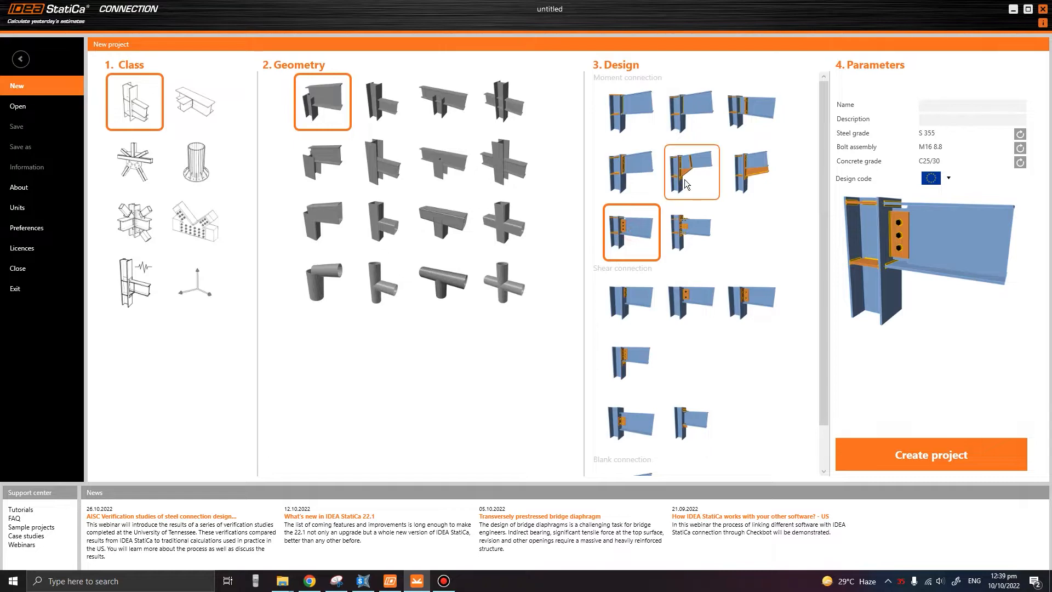
# Preview the shear connection designs for the same beam-to-column joint, ending on the two-bolt fin plate design
pyautogui.click(638, 304)
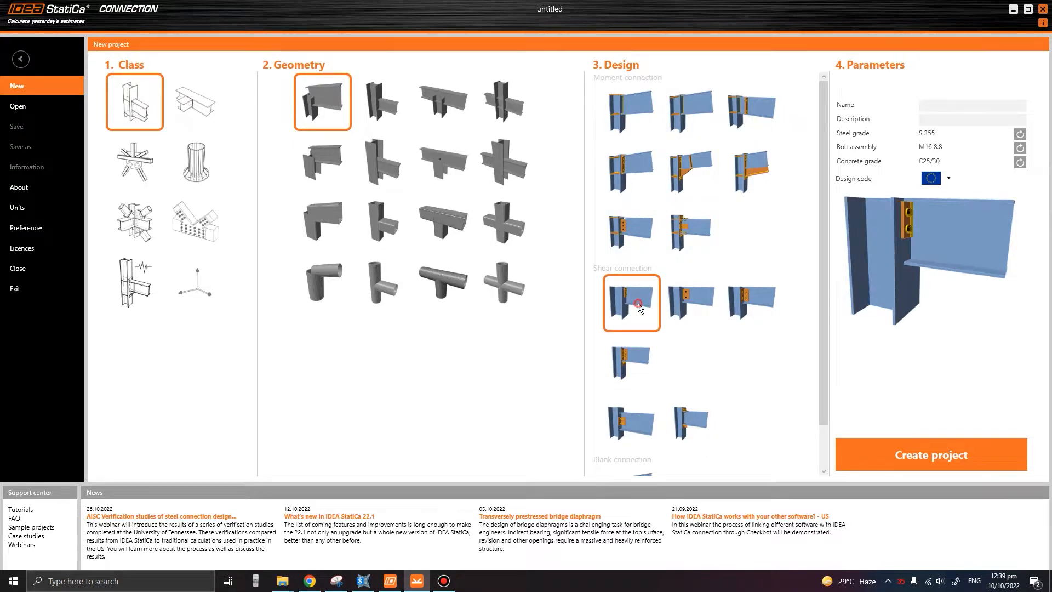
pyautogui.click(682, 297)
pyautogui.click(740, 298)
pyautogui.click(634, 367)
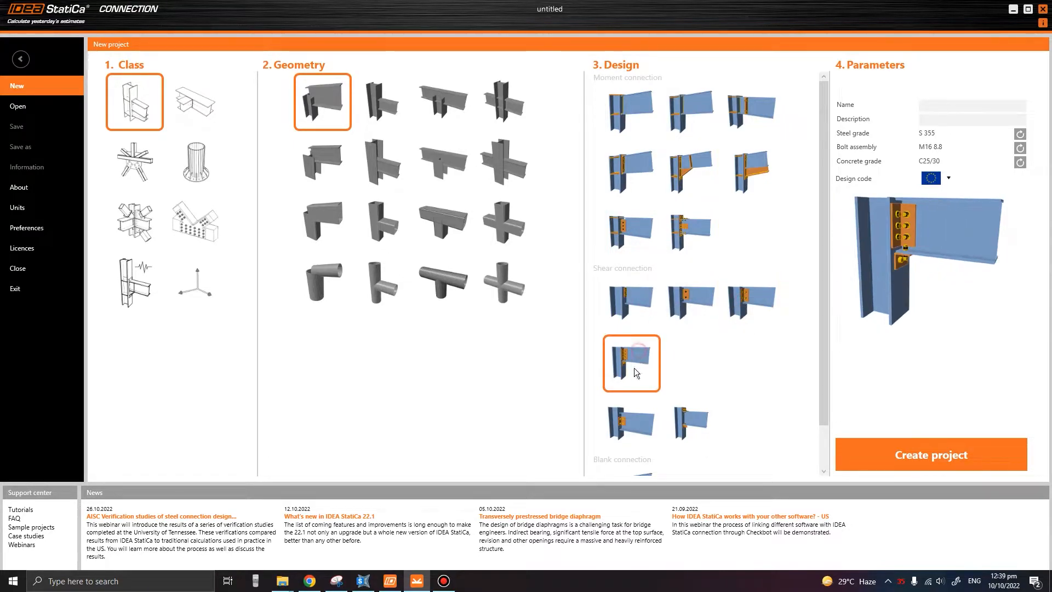
pyautogui.click(674, 421)
pyautogui.click(643, 371)
pyautogui.click(682, 307)
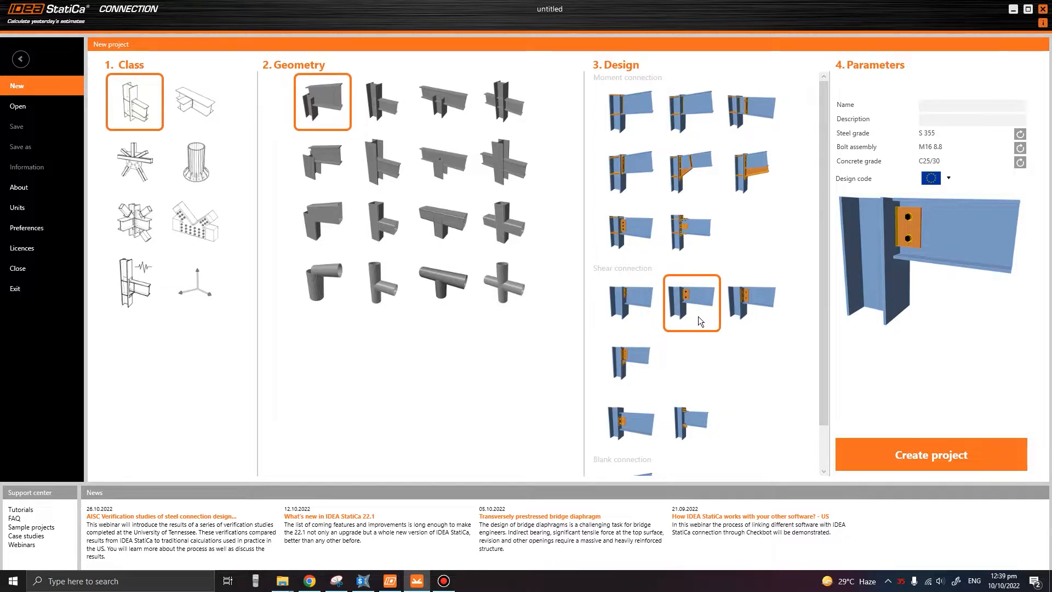
# Compare the haunched bolted moment connection with the two-bolt fin plate shear connection by switching between their previews
pyautogui.click(692, 175)
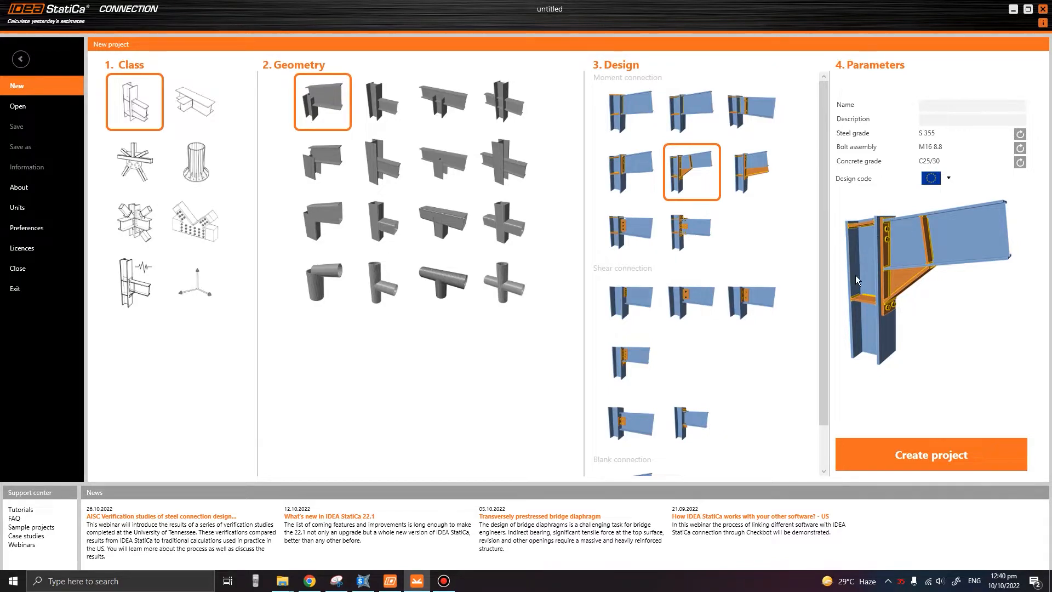
pyautogui.click(687, 294)
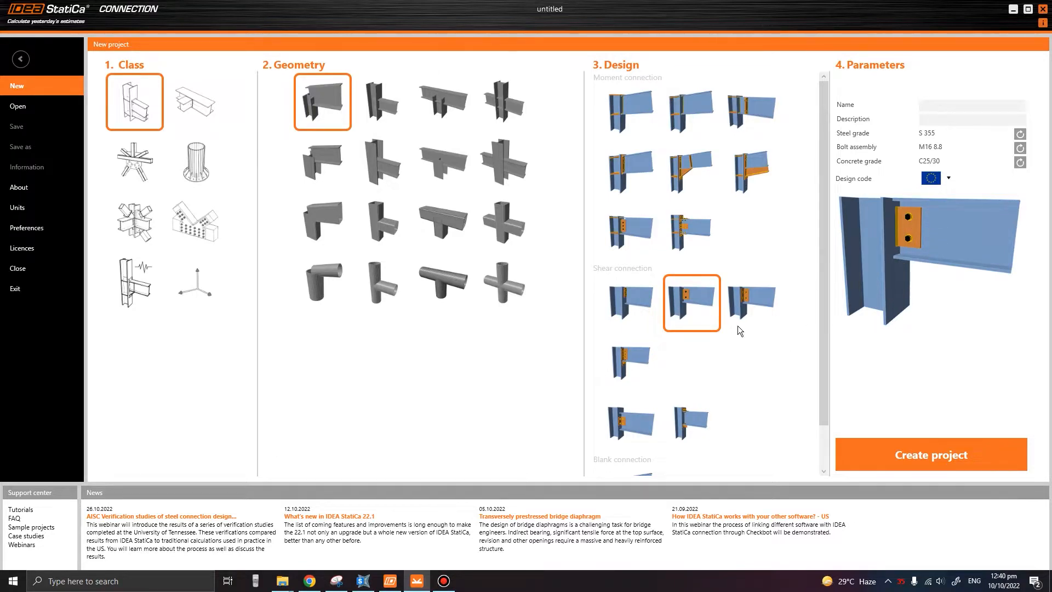
pyautogui.click(697, 182)
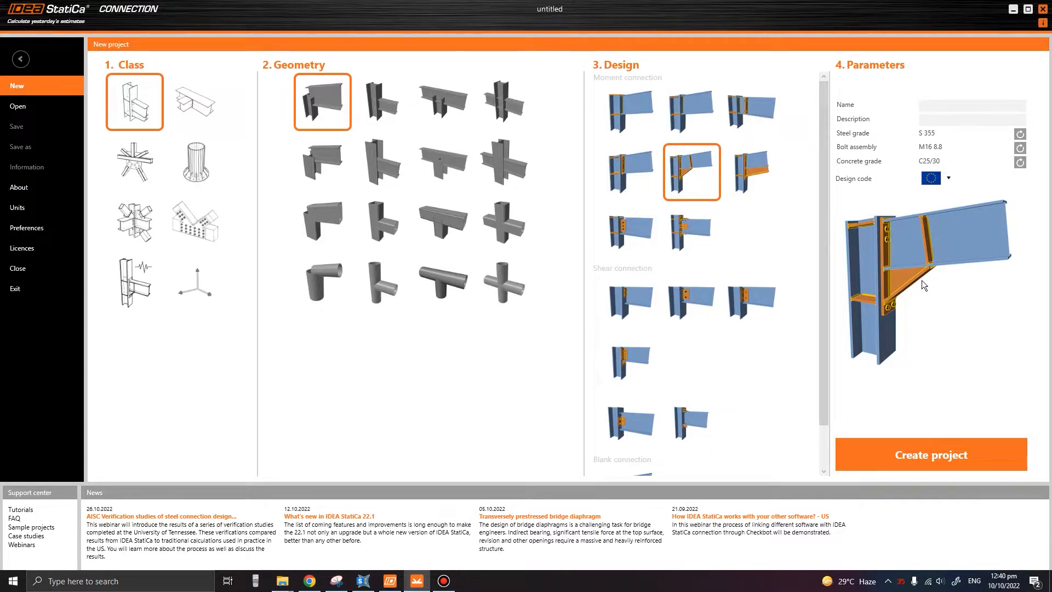
pyautogui.click(697, 297)
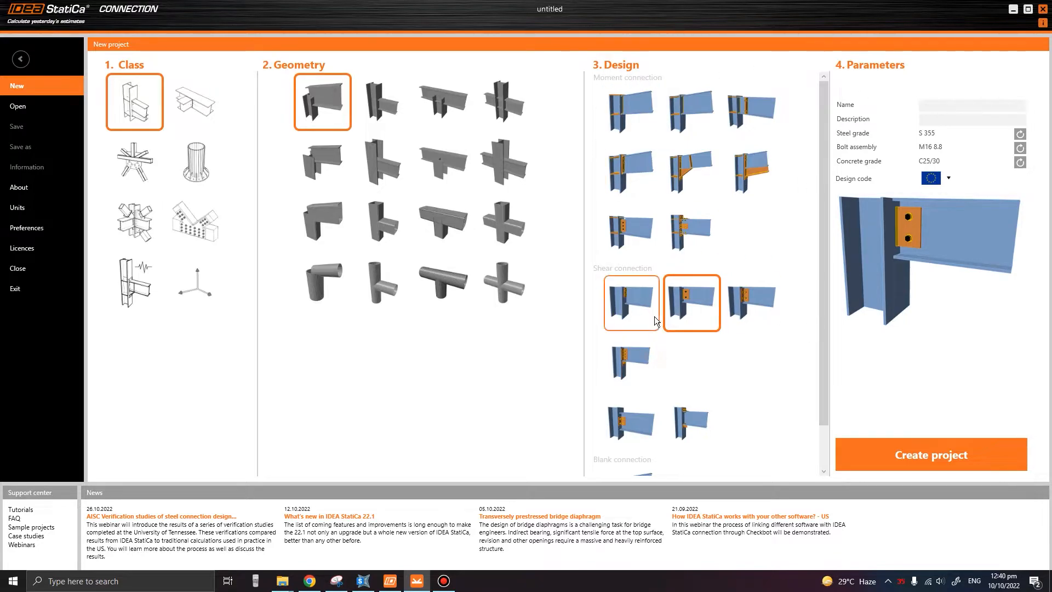
# Switch to SAP2000 and replicate the entire structure once with a dy increment of 20000 mm
pyautogui.click(363, 582)
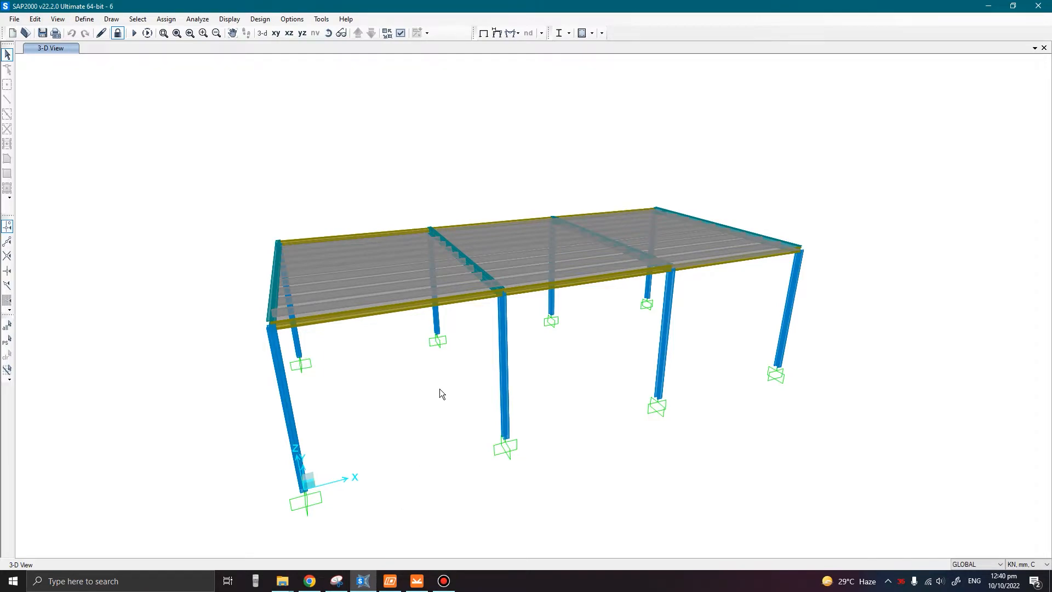
pyautogui.moveTo(440, 390)
pyautogui.keyDown('shift'); pyautogui.mouseDown(button='middle')
pyautogui.moveTo(446, 340)
pyautogui.moveTo(446, 366)
pyautogui.moveTo(623, 382)
pyautogui.mouseUp(button='middle'); pyautogui.keyUp('shift')
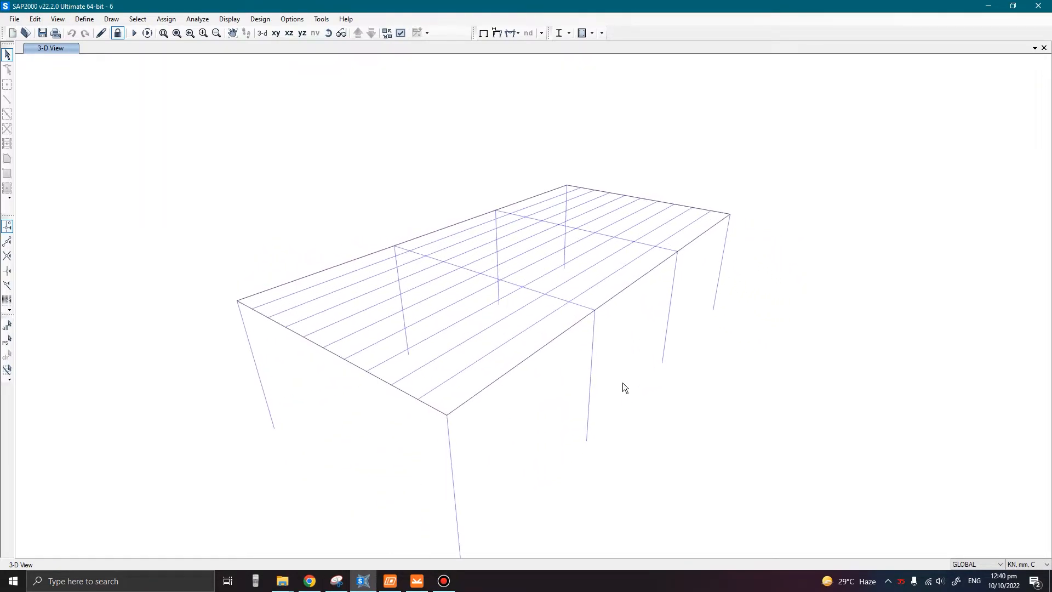
pyautogui.keyDown('shift'); pyautogui.moveTo(283, 261); pyautogui.dragTo(208, 147, button='middle'); pyautogui.keyUp('shift')
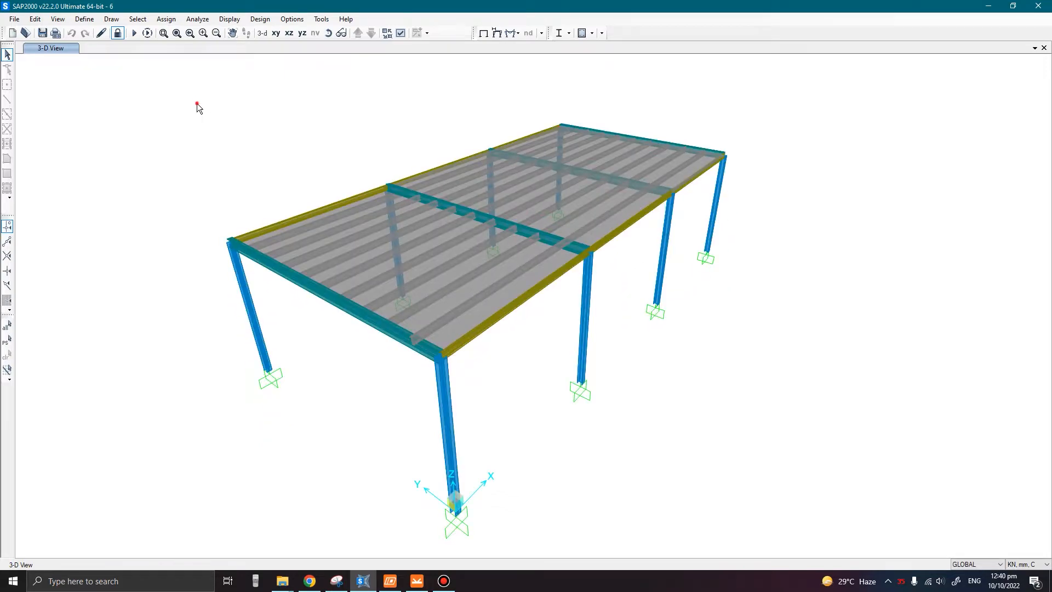
pyautogui.moveTo(196, 103); pyautogui.dragTo(797, 546)
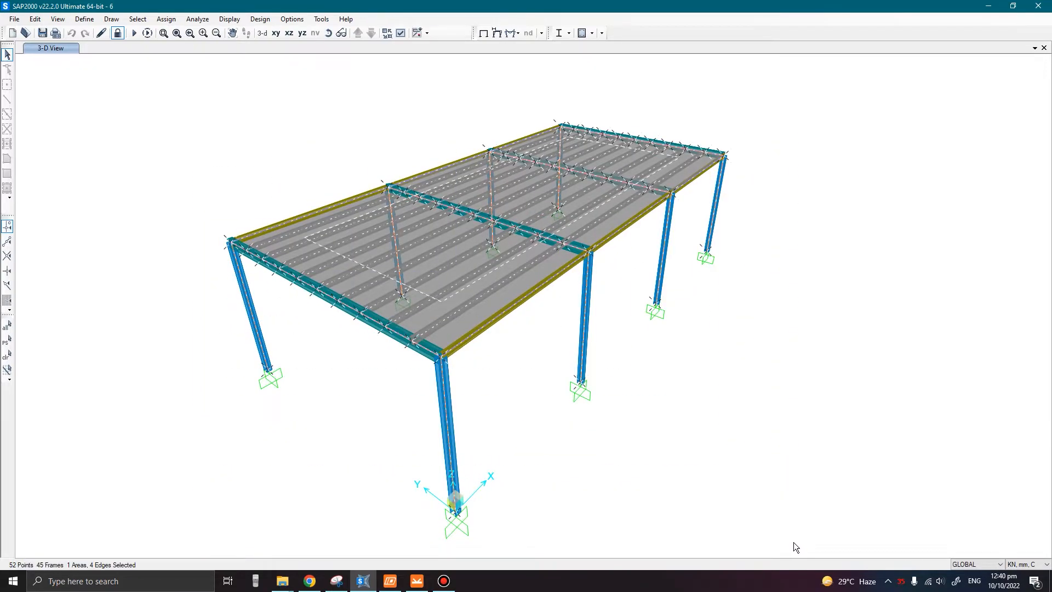
pyautogui.hotkey('ctrl', 'r')
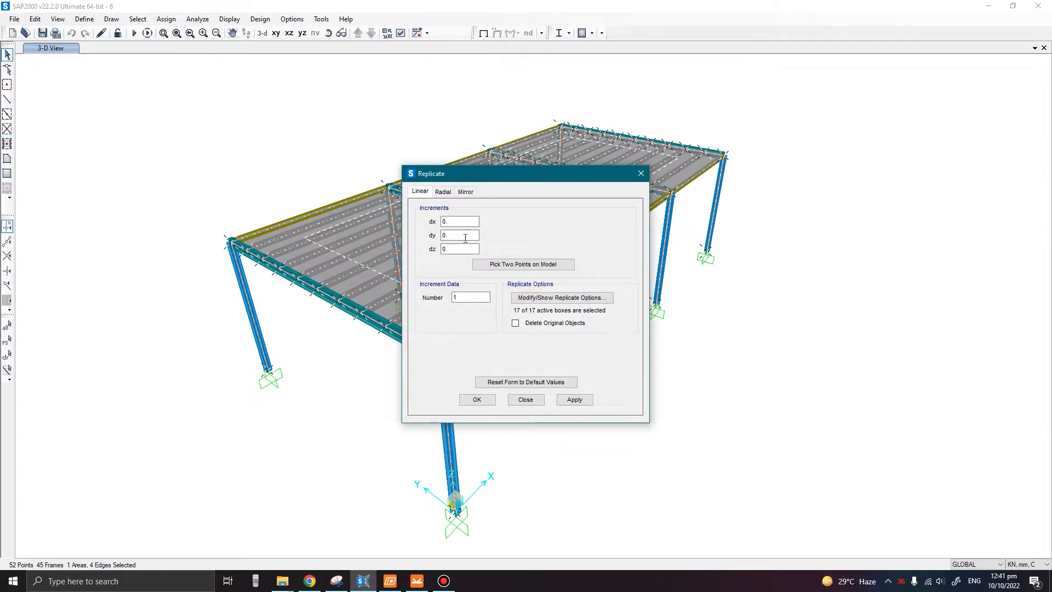
pyautogui.doubleClick(461, 235)
pyautogui.write('20000')
pyautogui.click(574, 399)
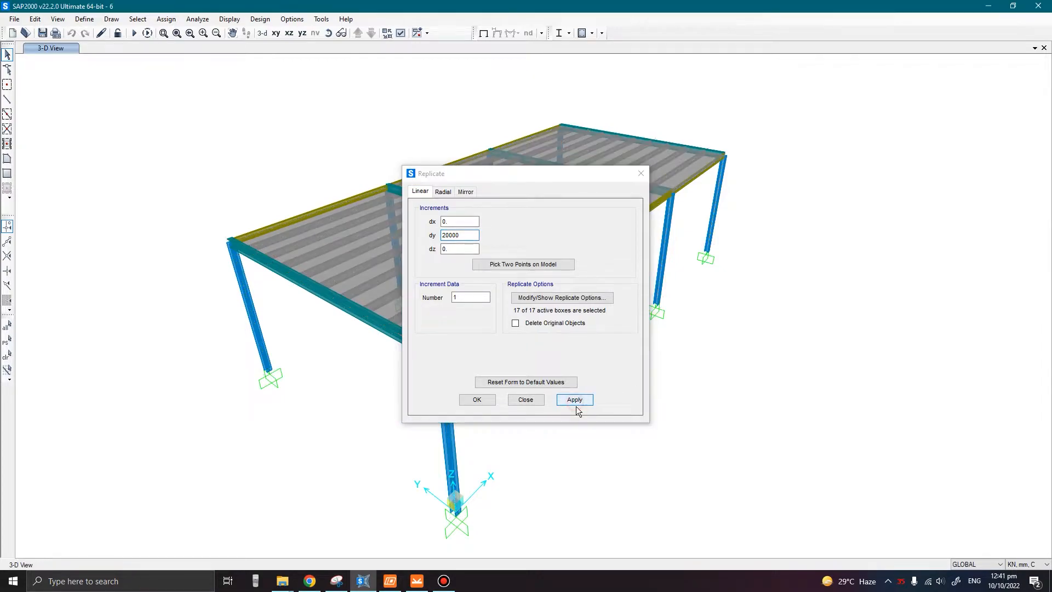
pyautogui.click(525, 400)
# Select all secondary beams in the three bays of both structures and remove them from the view
pyautogui.keyDown('shift'); pyautogui.moveTo(622, 266); pyautogui.dragTo(487, 346, button='middle'); pyautogui.keyUp('shift')
pyautogui.keyDown('shift'); pyautogui.moveTo(598, 329); pyautogui.dragTo(493, 402, button='middle'); pyautogui.keyUp('shift')
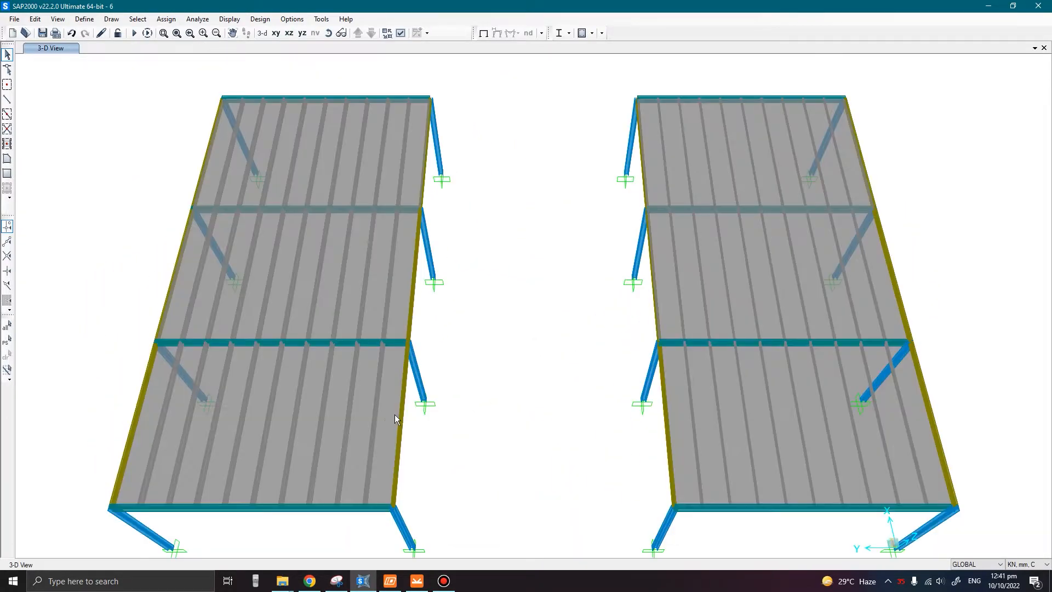
pyautogui.moveTo(377, 418); pyautogui.dragTo(156, 402)
pyautogui.keyDown('shift'); pyautogui.moveTo(330, 328); pyautogui.dragTo(379, 354, button='middle'); pyautogui.keyUp('shift')
pyautogui.moveTo(398, 343)
pyautogui.mouseDown()
pyautogui.moveTo(202, 327)
pyautogui.moveTo(219, 320)
pyautogui.mouseUp()
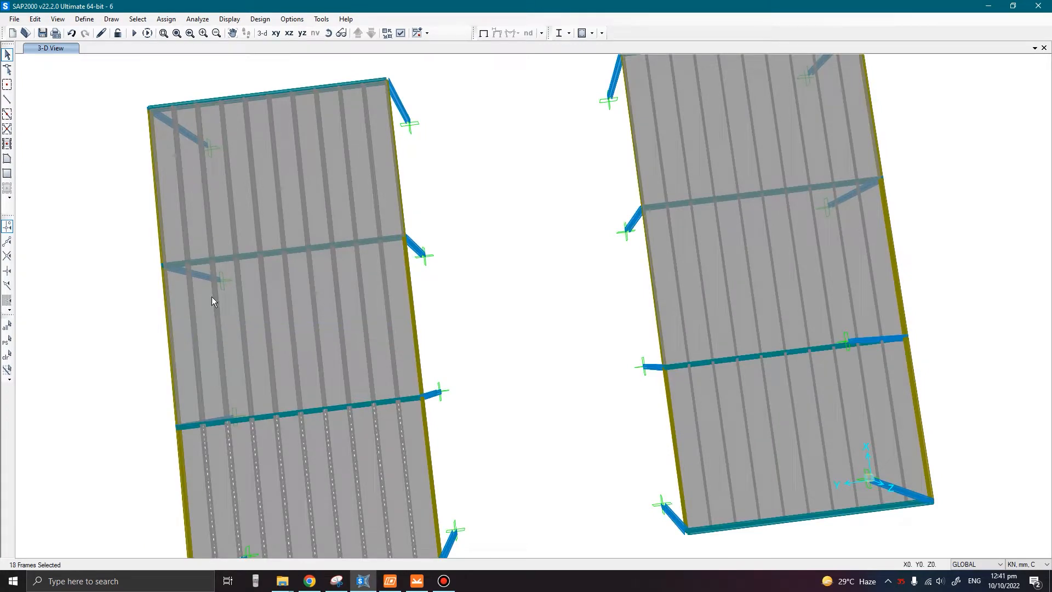
pyautogui.moveTo(380, 193); pyautogui.dragTo(172, 177)
pyautogui.moveTo(817, 222); pyautogui.dragTo(722, 343, button='middle')
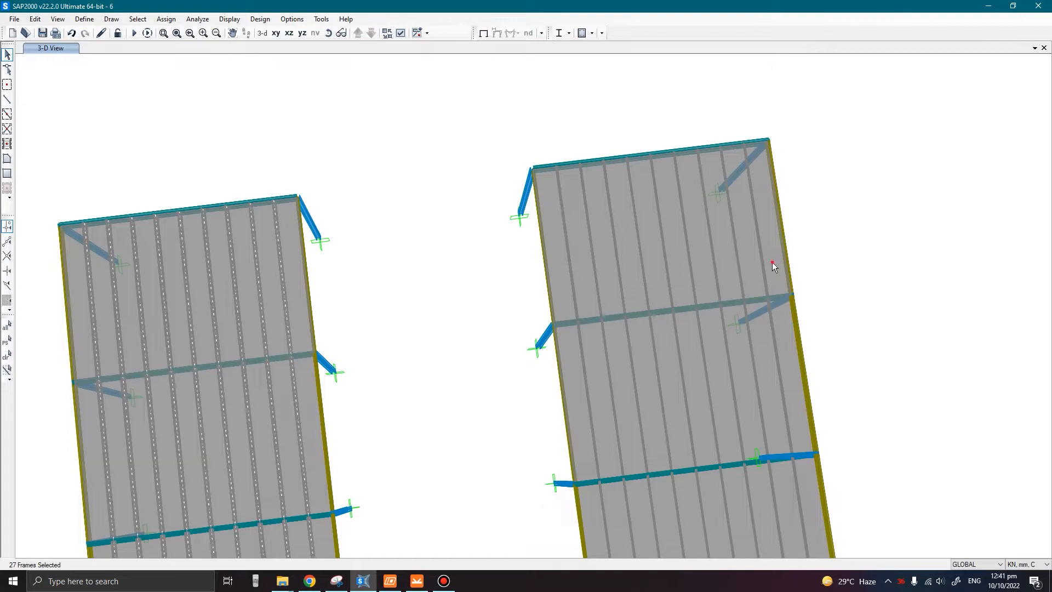
pyautogui.moveTo(773, 262); pyautogui.dragTo(563, 239)
pyautogui.moveTo(778, 388); pyautogui.dragTo(617, 390)
pyautogui.moveTo(661, 421); pyautogui.dragTo(652, 308, button='middle')
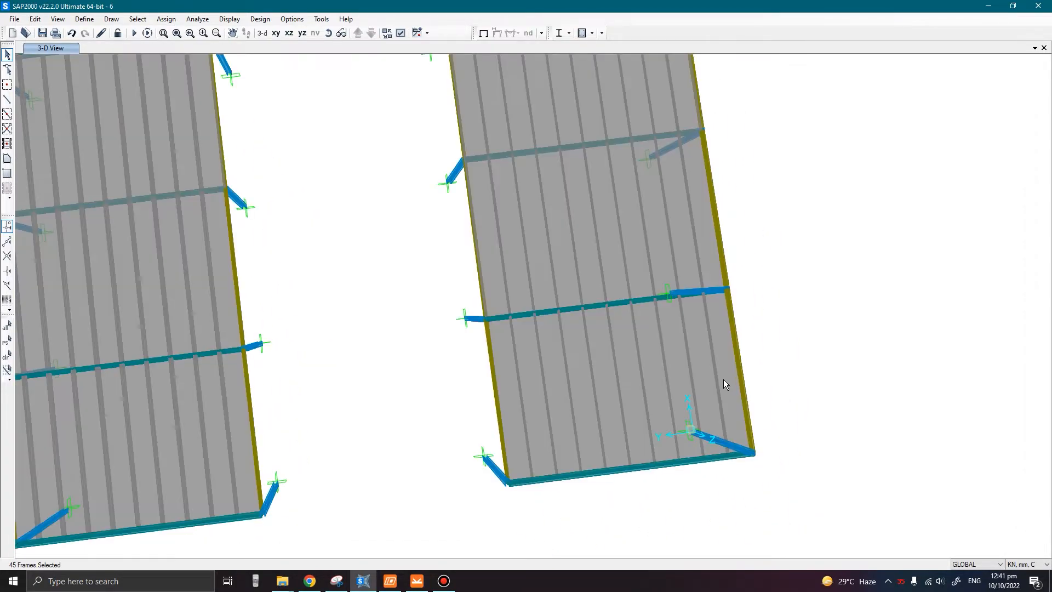
pyautogui.moveTo(648, 376); pyautogui.dragTo(514, 343)
pyautogui.rightClick(524, 342)
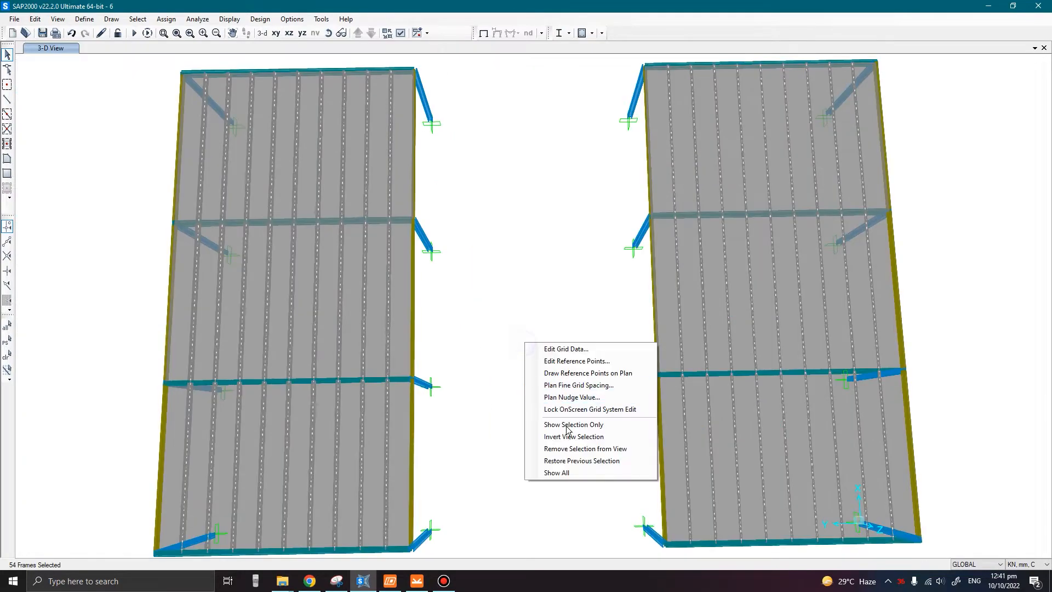
pyautogui.click(592, 448)
# Select the slab areas of both structures and remove them from the view
pyautogui.click(374, 331)
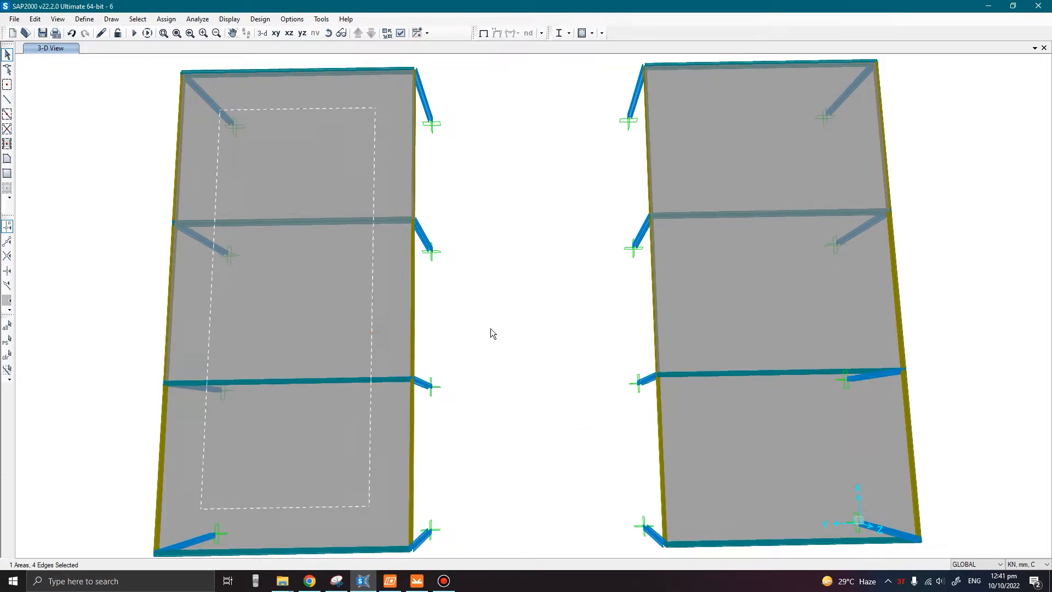
pyautogui.click(740, 307)
pyautogui.rightClick(530, 302)
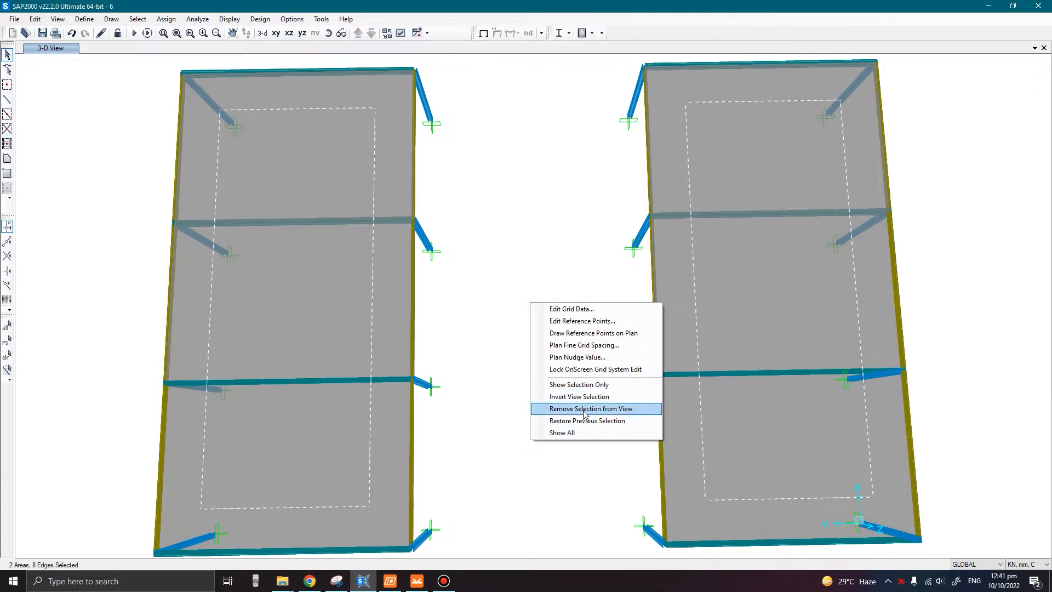
pyautogui.click(589, 409)
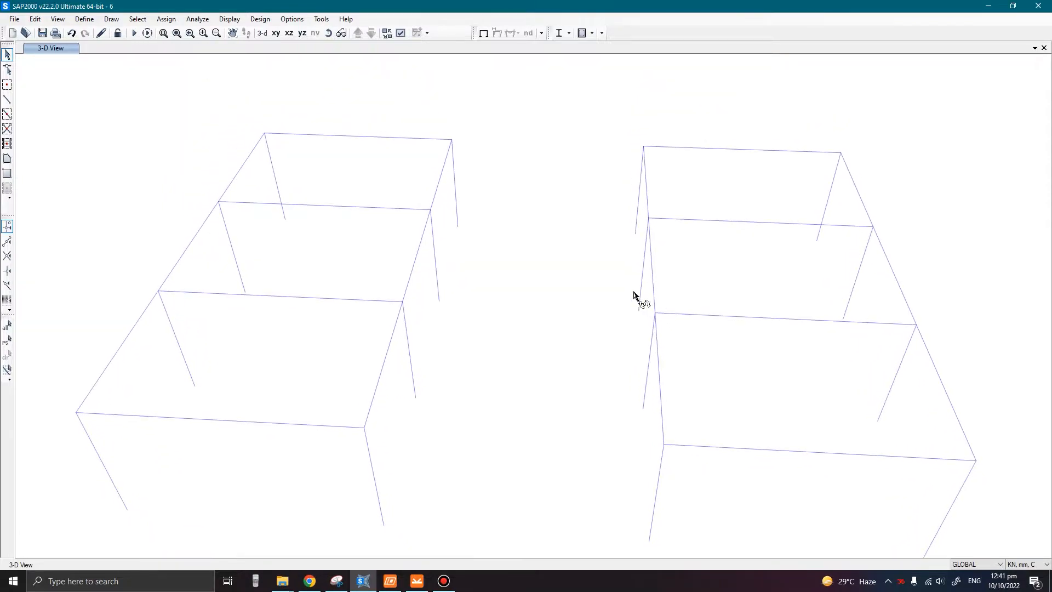
pyautogui.keyDown('shift'); pyautogui.moveTo(634, 298); pyautogui.dragTo(550, 319, button='middle'); pyautogui.keyUp('shift')
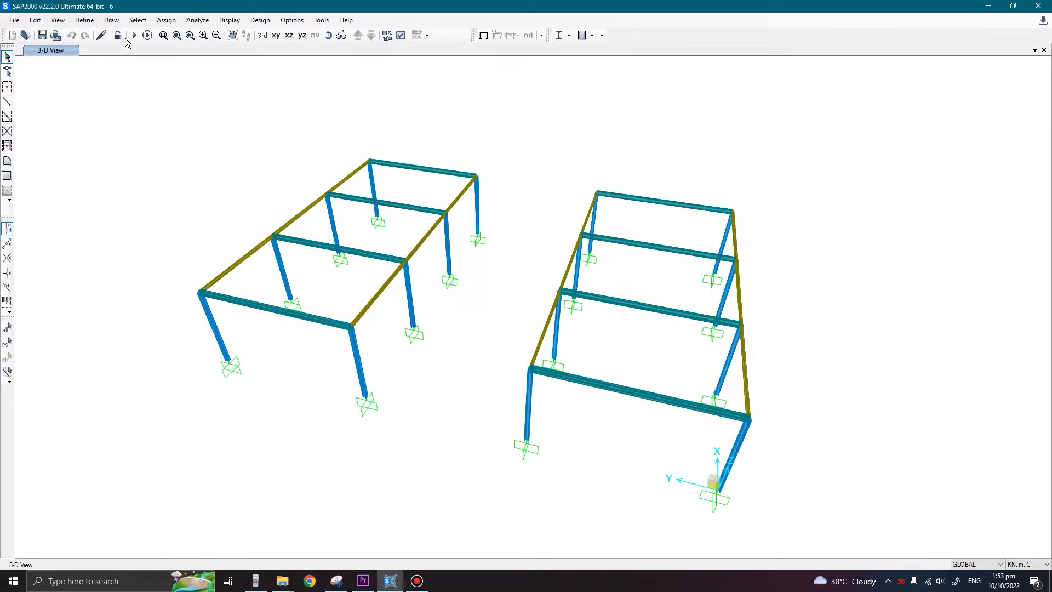
# Run the analysis and display the filled Moment 3-3 diagrams of the frames for combination UDSTL2
pyautogui.click(134, 35)
pyautogui.click(635, 357)
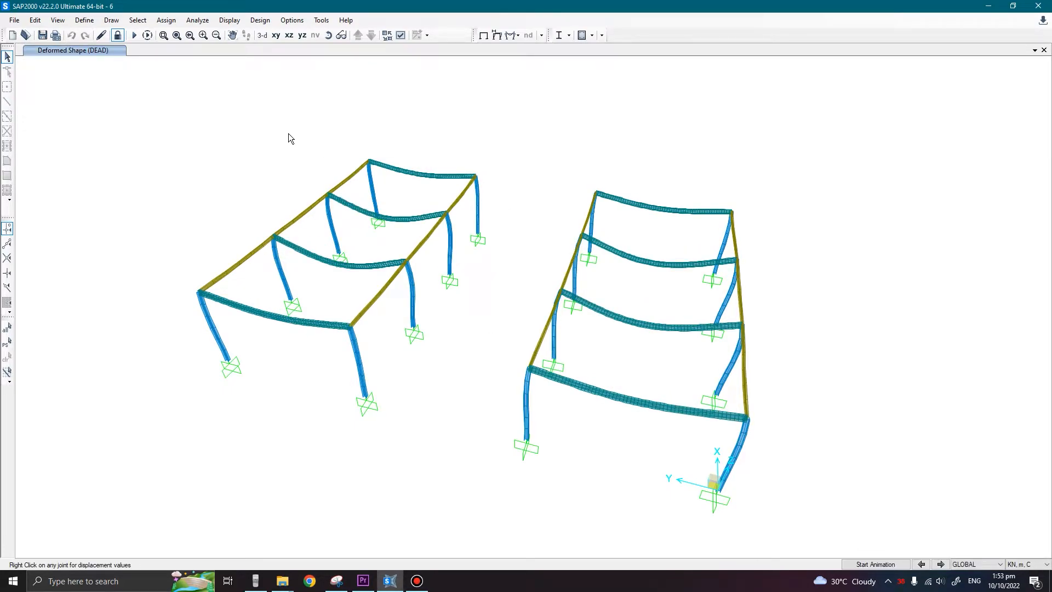
pyautogui.press('F8')
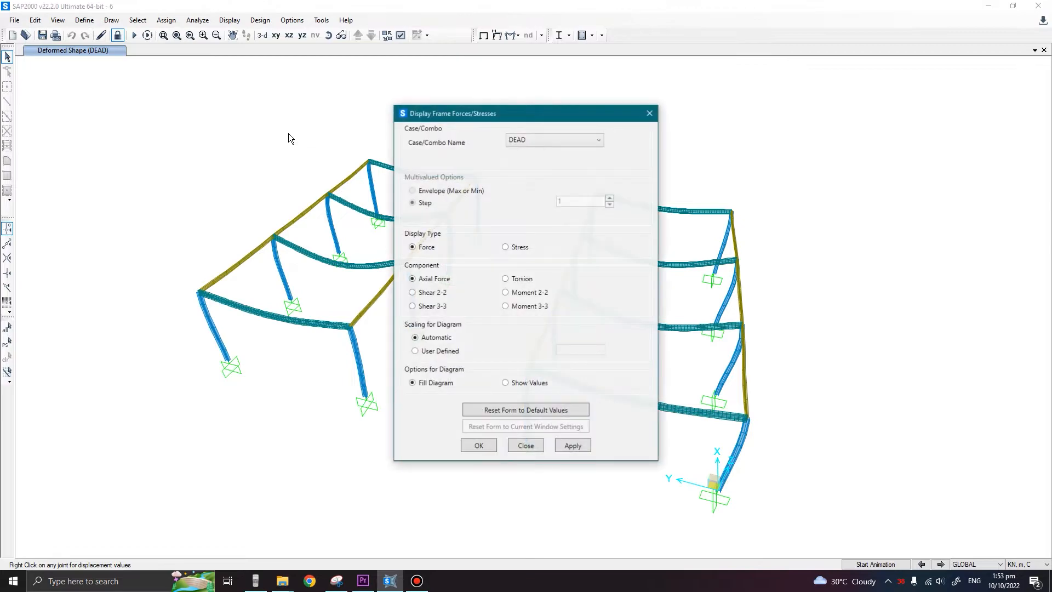
pyautogui.click(569, 140)
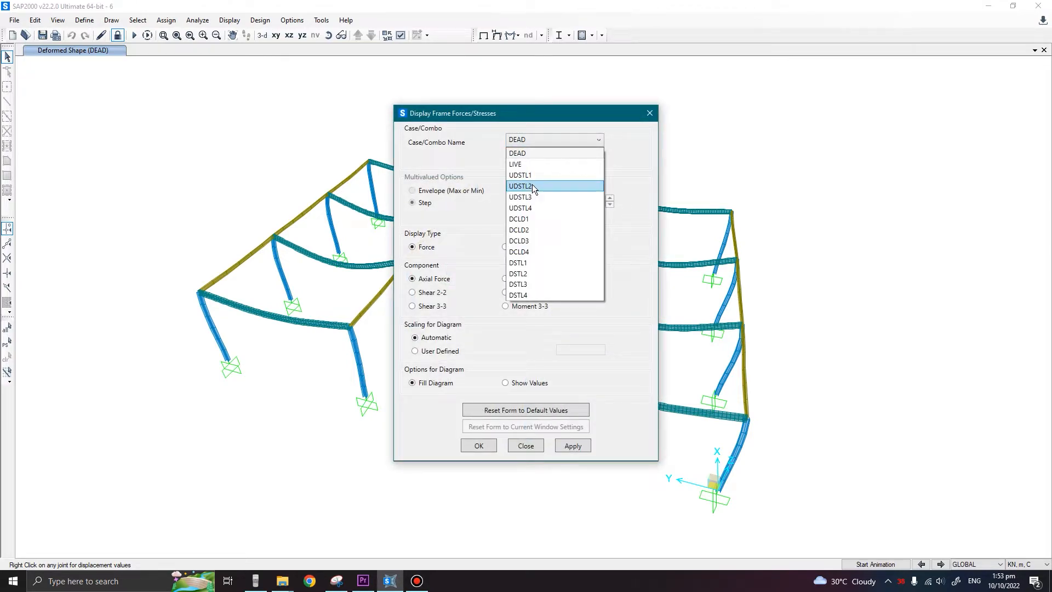
pyautogui.click(530, 184)
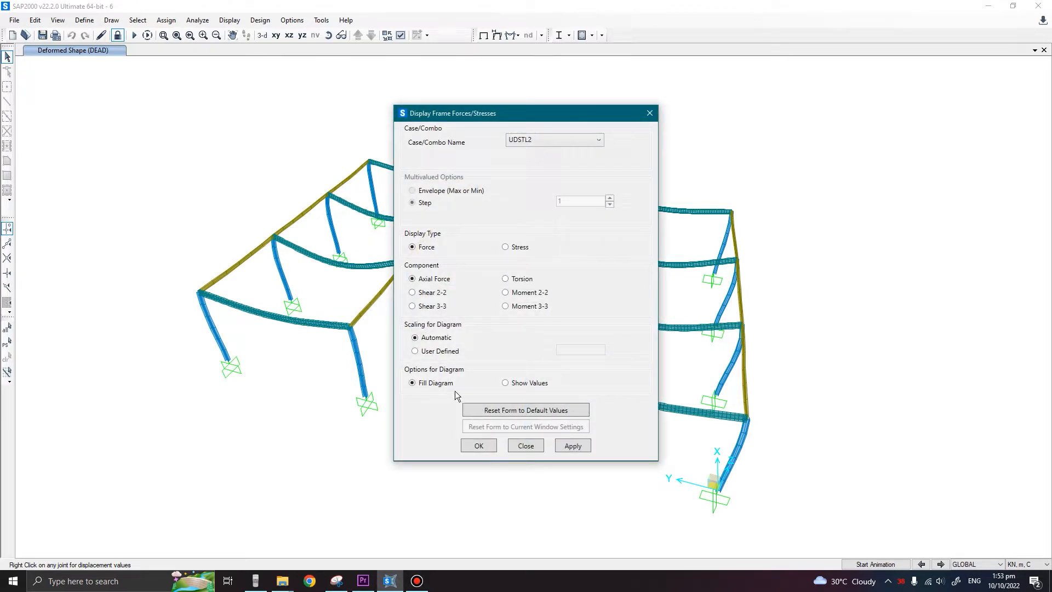
pyautogui.click(517, 308)
pyautogui.moveTo(540, 114); pyautogui.dragTo(676, 108)
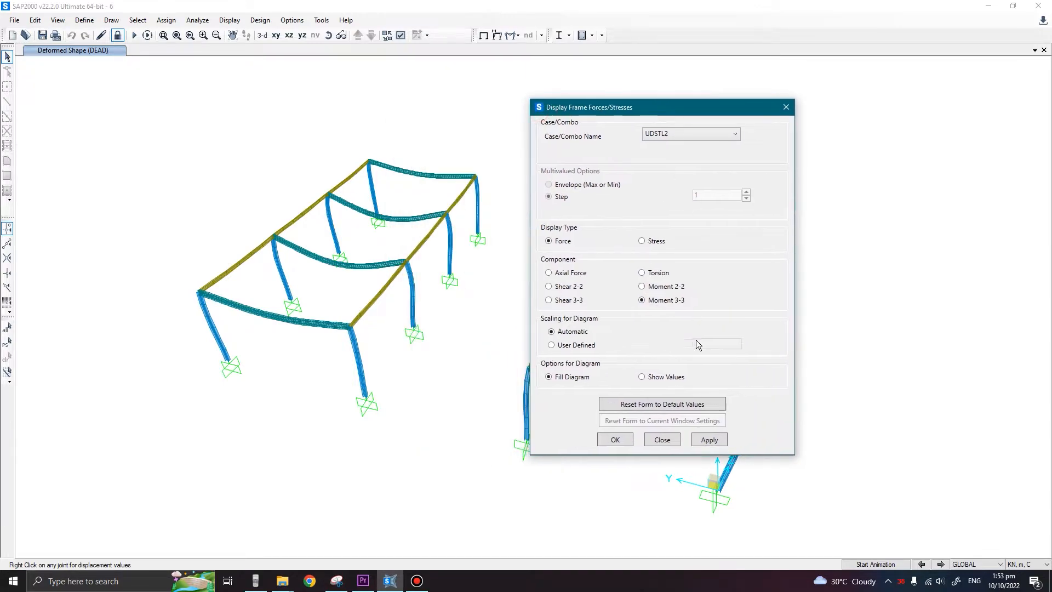
pyautogui.click(709, 441)
pyautogui.click(668, 441)
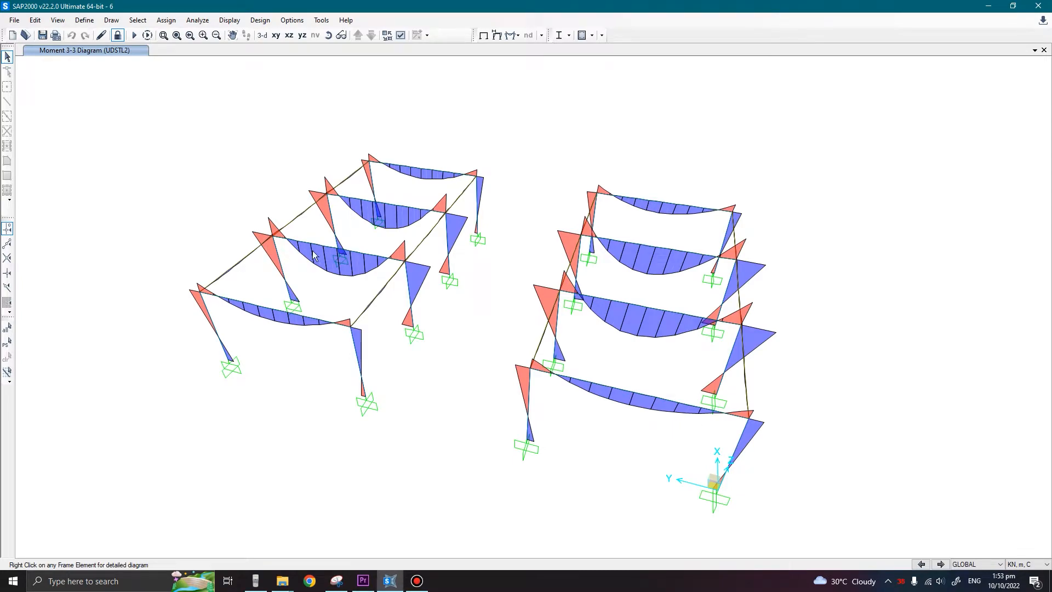
pyautogui.moveTo(349, 261)
pyautogui.moveTo(354, 202)
# Unlock the model and release Moment 33 (Major) at the start and end of the replicated structure's four transverse beams
pyautogui.click(118, 36)
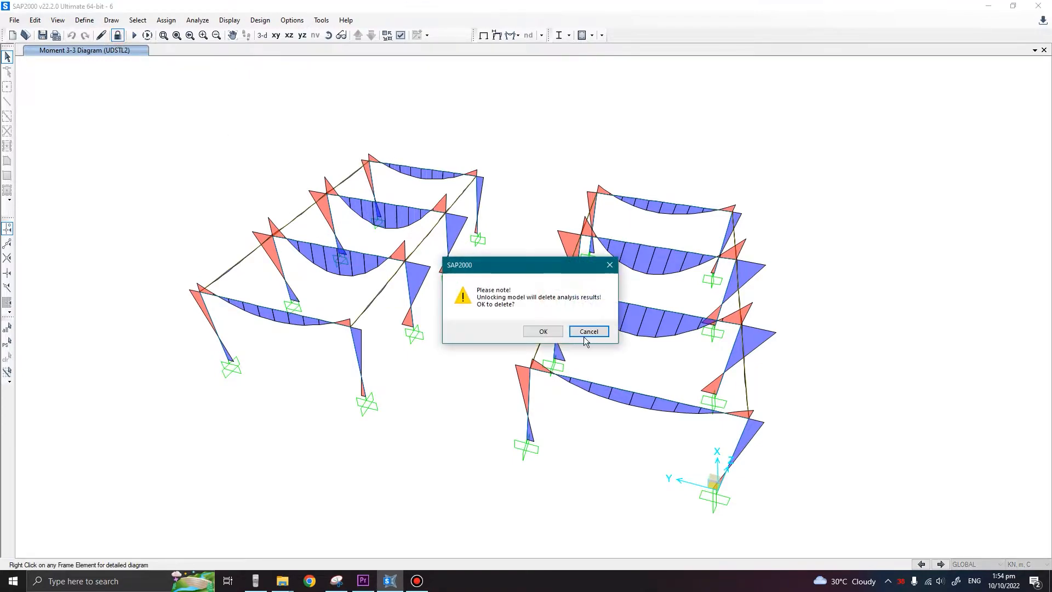
pyautogui.click(544, 330)
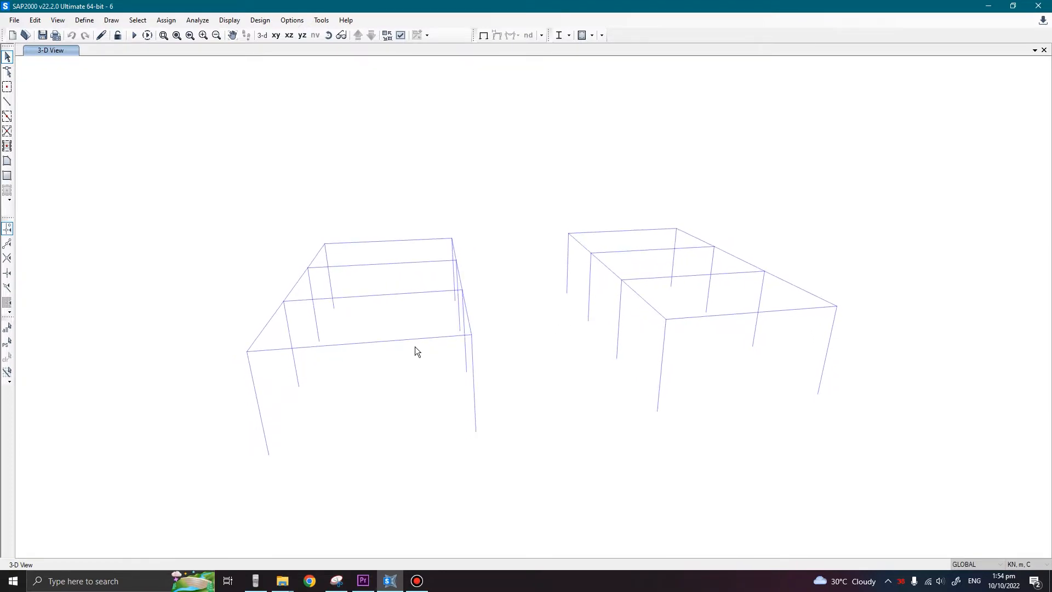
pyautogui.moveTo(399, 363); pyautogui.dragTo(357, 213)
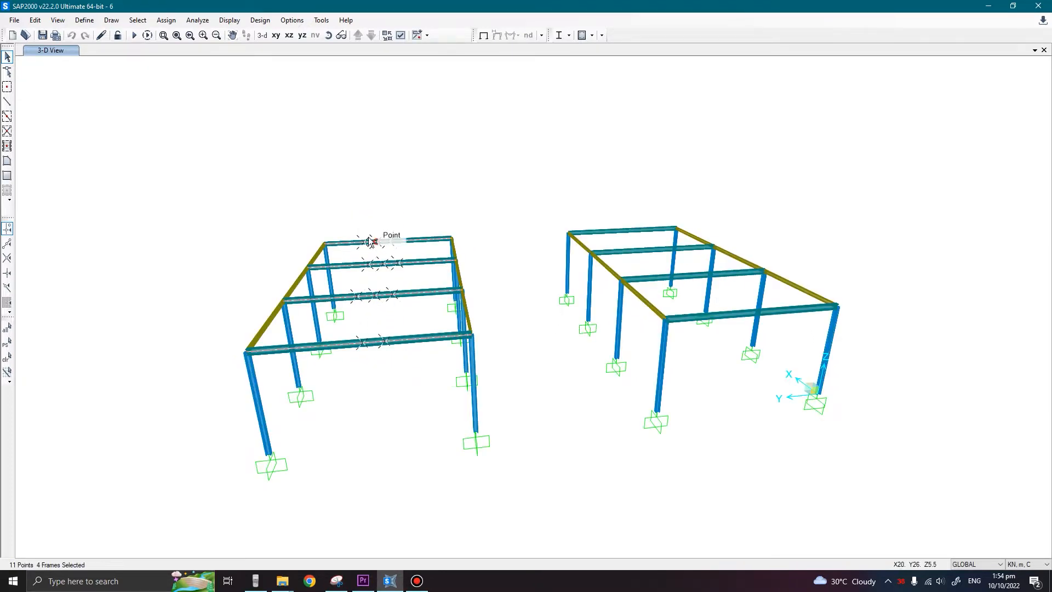
pyautogui.click(167, 20)
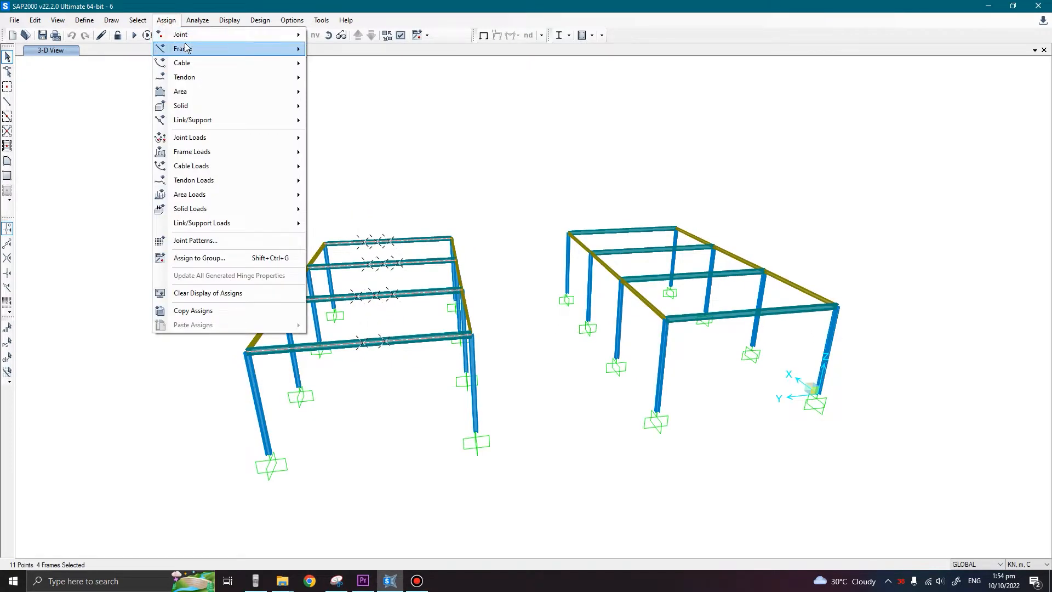
pyautogui.moveTo(186, 49)
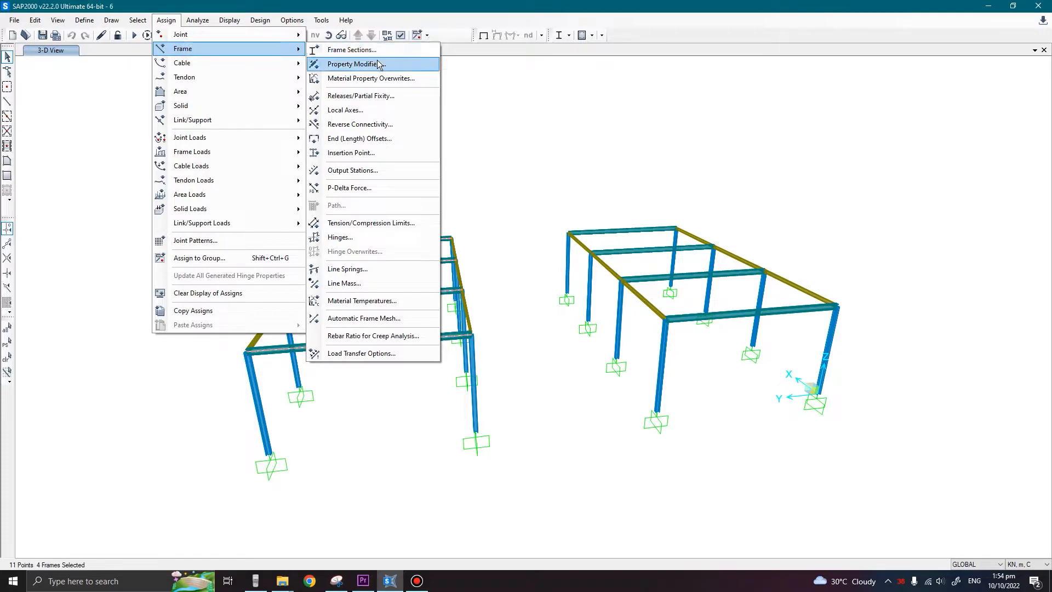
pyautogui.click(399, 96)
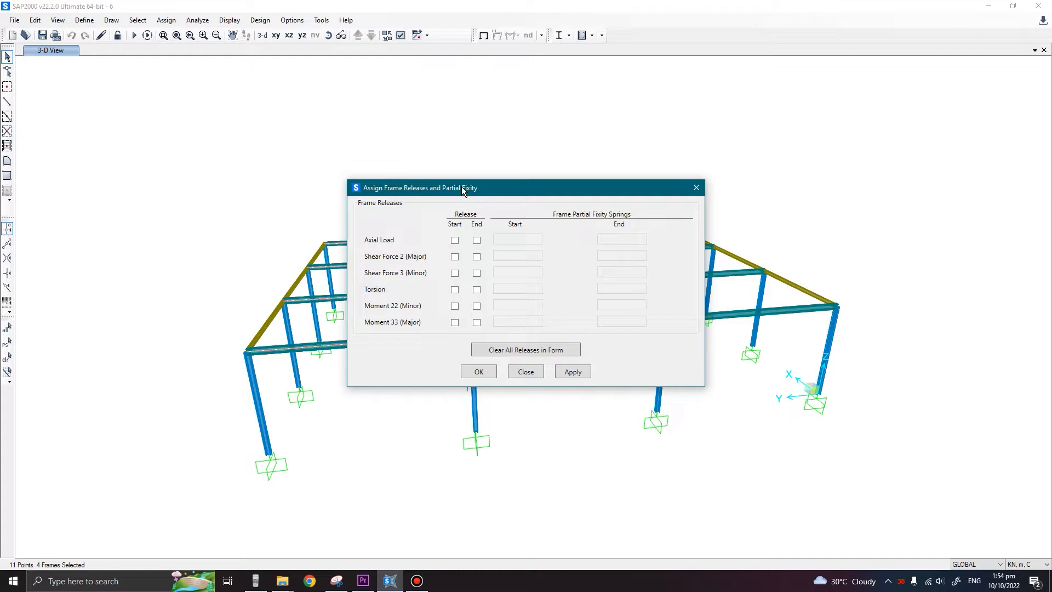
pyautogui.moveTo(463, 189); pyautogui.dragTo(527, 169)
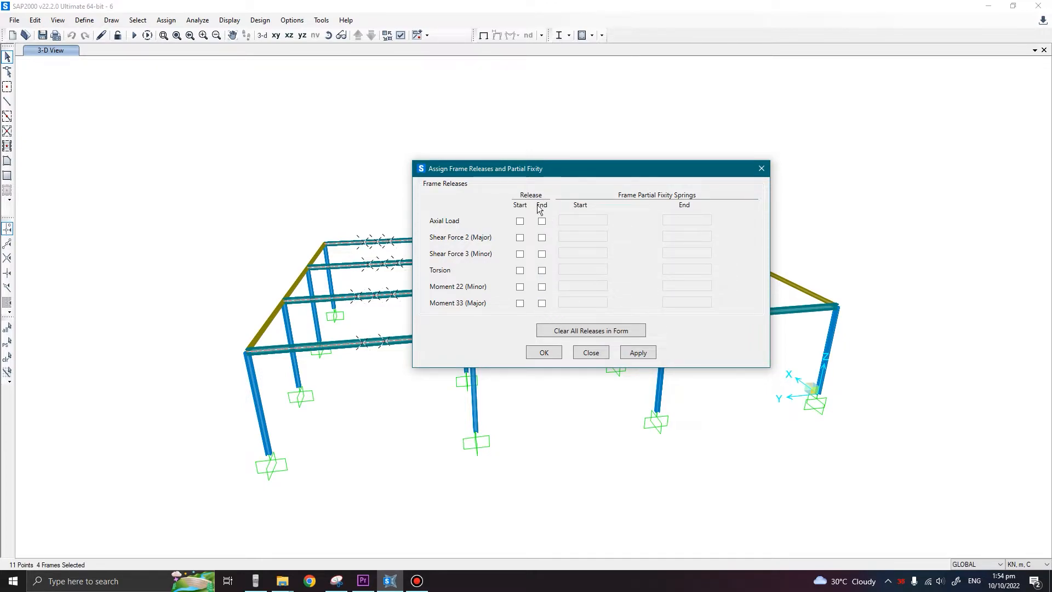
pyautogui.moveTo(569, 174); pyautogui.dragTo(632, 161)
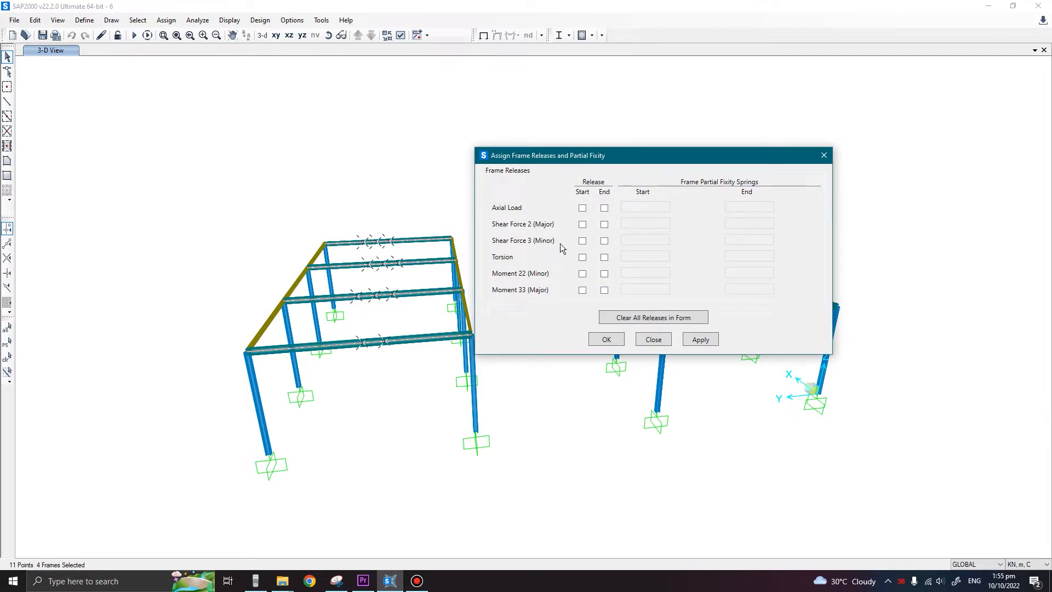
pyautogui.click(582, 290)
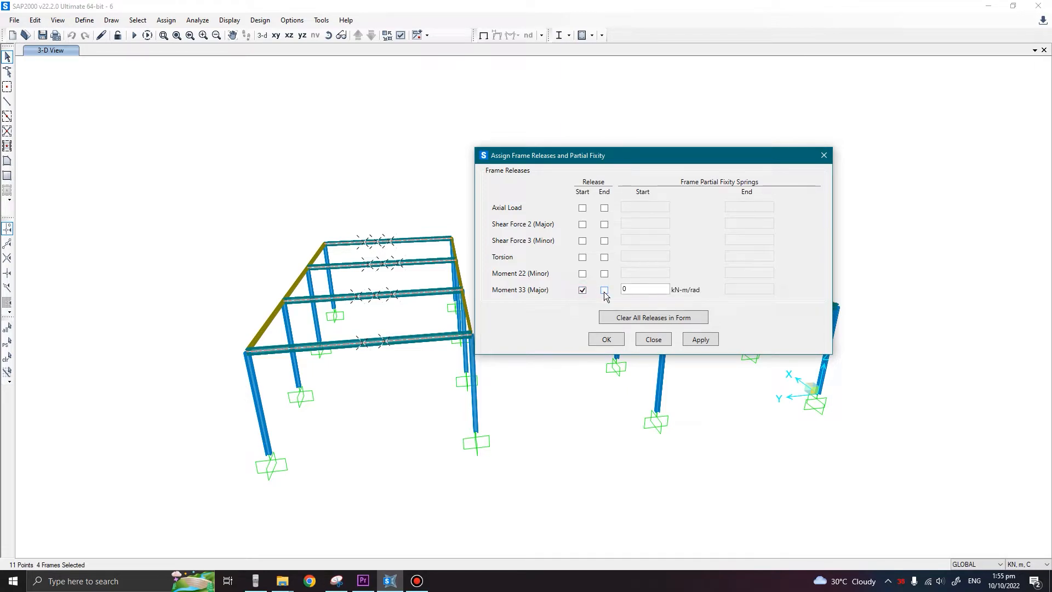
pyautogui.click(605, 290)
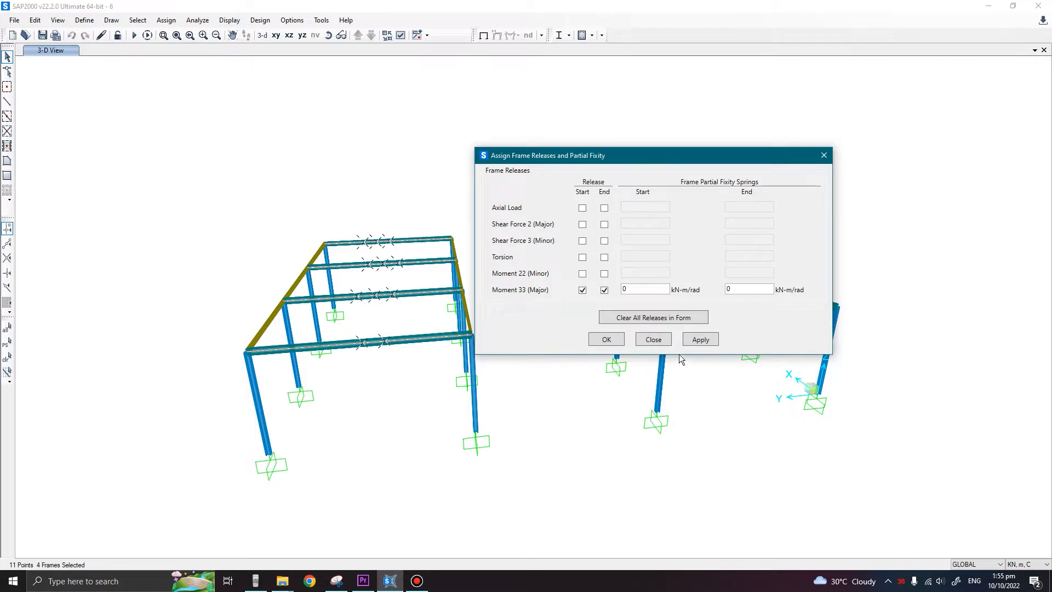
pyautogui.click(701, 340)
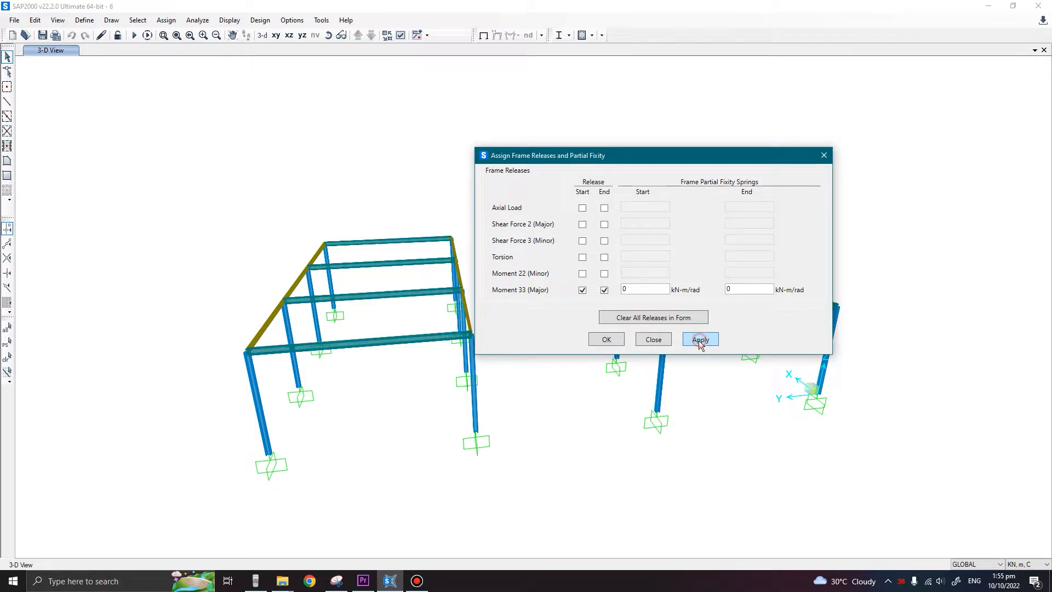
pyautogui.click(654, 341)
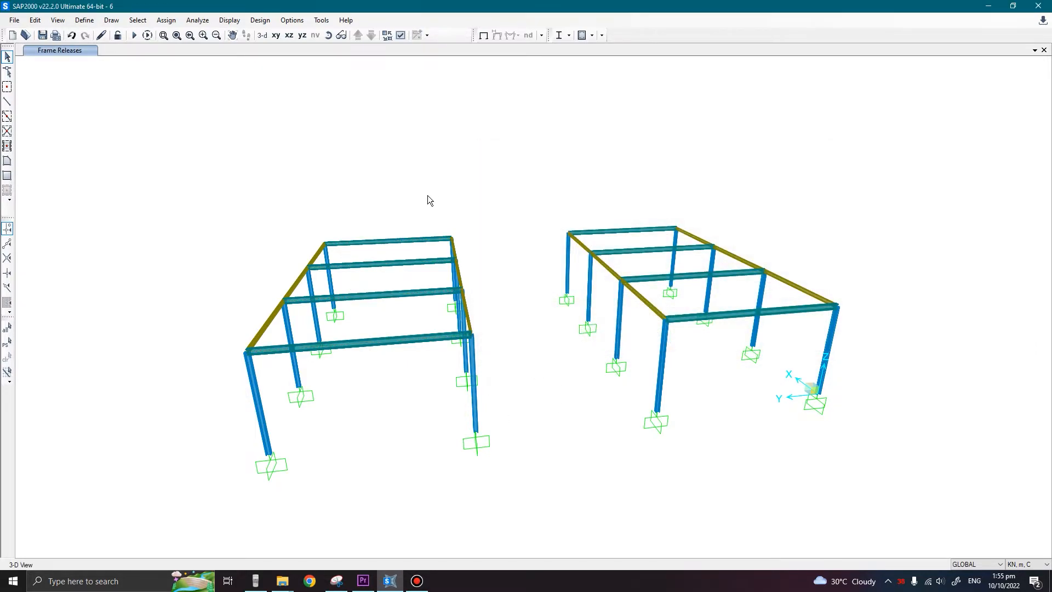
# Change the model's view type from extruded members to Standard in the display options
pyautogui.hotkey('ctrl', 'w')
pyautogui.moveTo(479, 132); pyautogui.dragTo(535, 125)
pyautogui.click(530, 140)
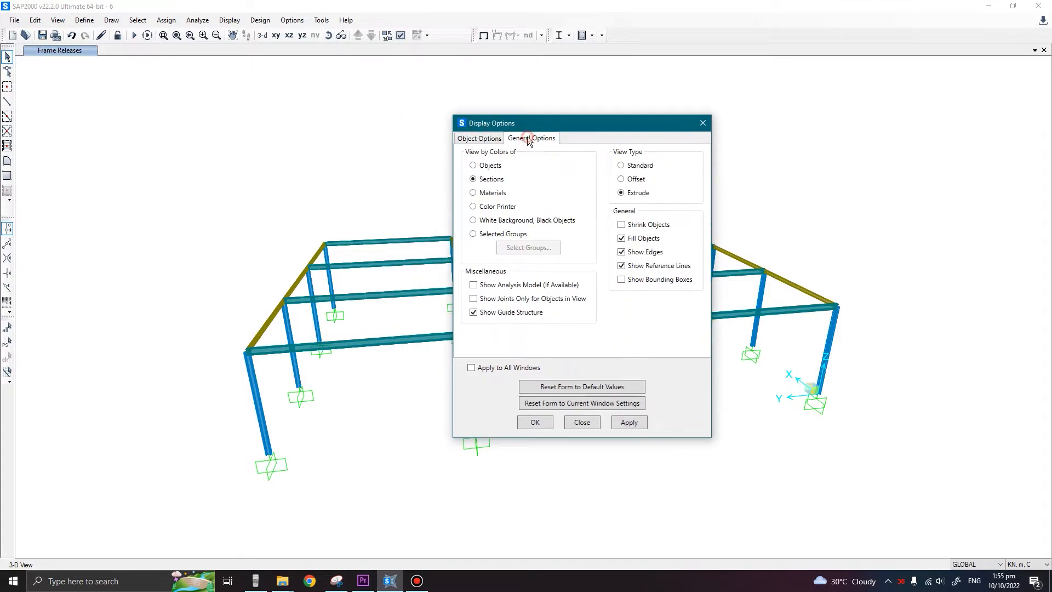
pyautogui.click(621, 165)
pyautogui.click(536, 423)
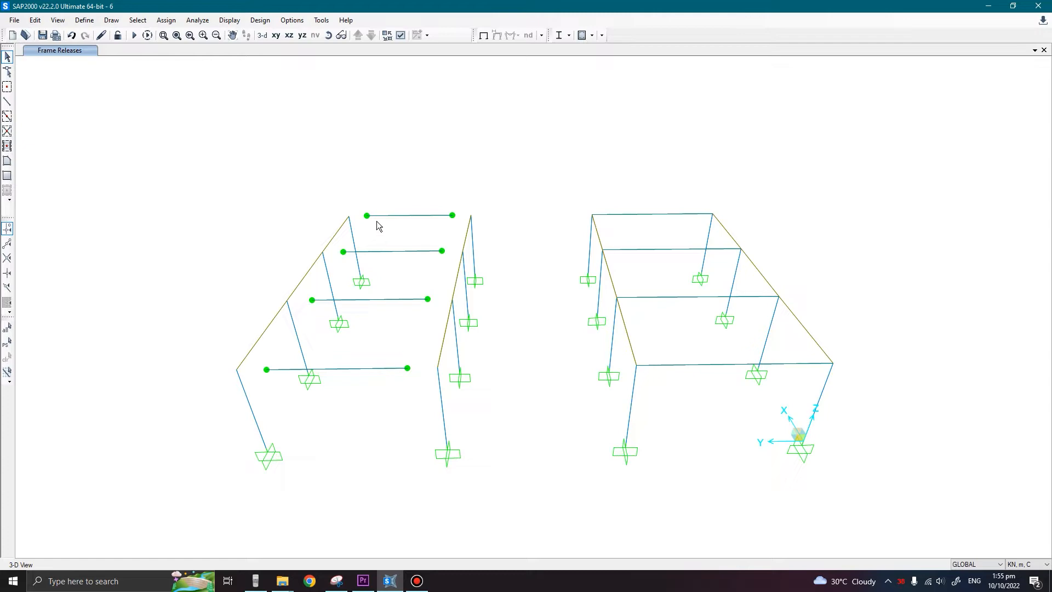
# Turn on the display of frame releases in the 3-D view
pyautogui.click(402, 178)
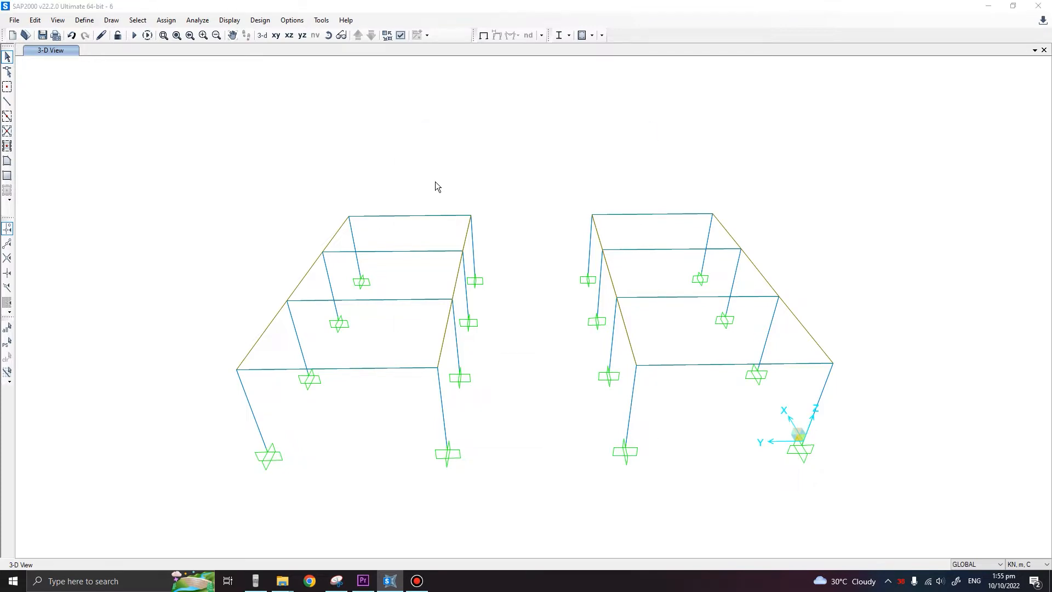
pyautogui.hotkey('ctrl', 'w')
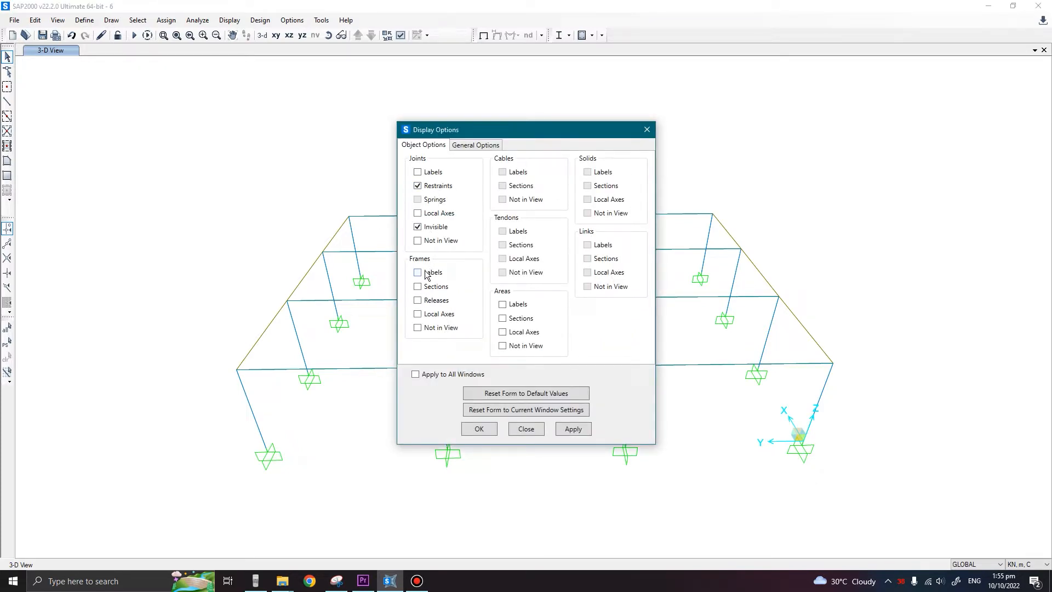
pyautogui.click(418, 300)
pyautogui.click(574, 429)
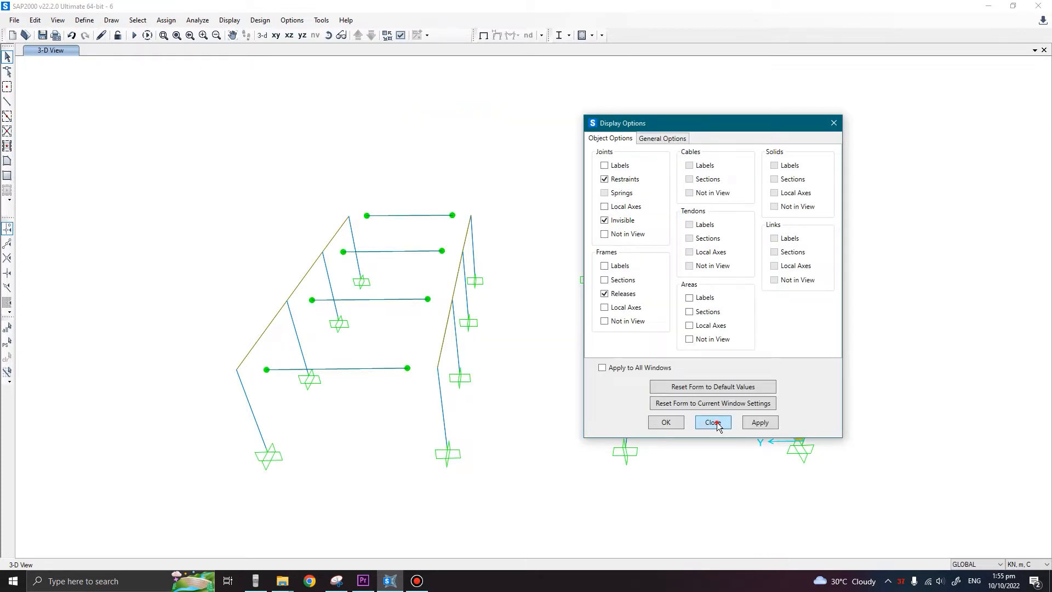
pyautogui.click(714, 422)
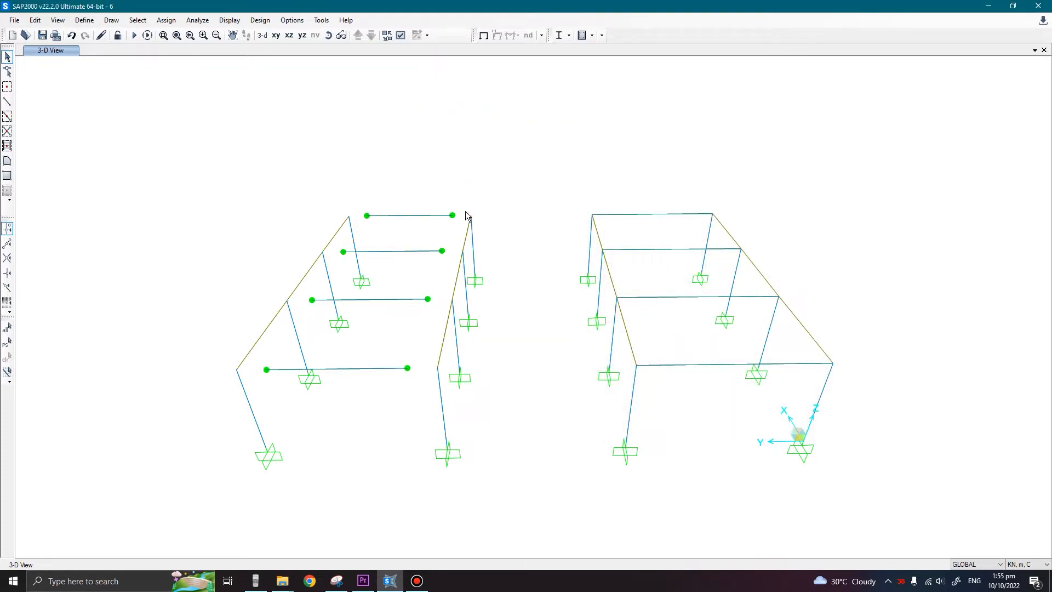
# Run the analysis again and display the filled Moment 3-3 diagrams for combination UDSTL2
pyautogui.click(133, 35)
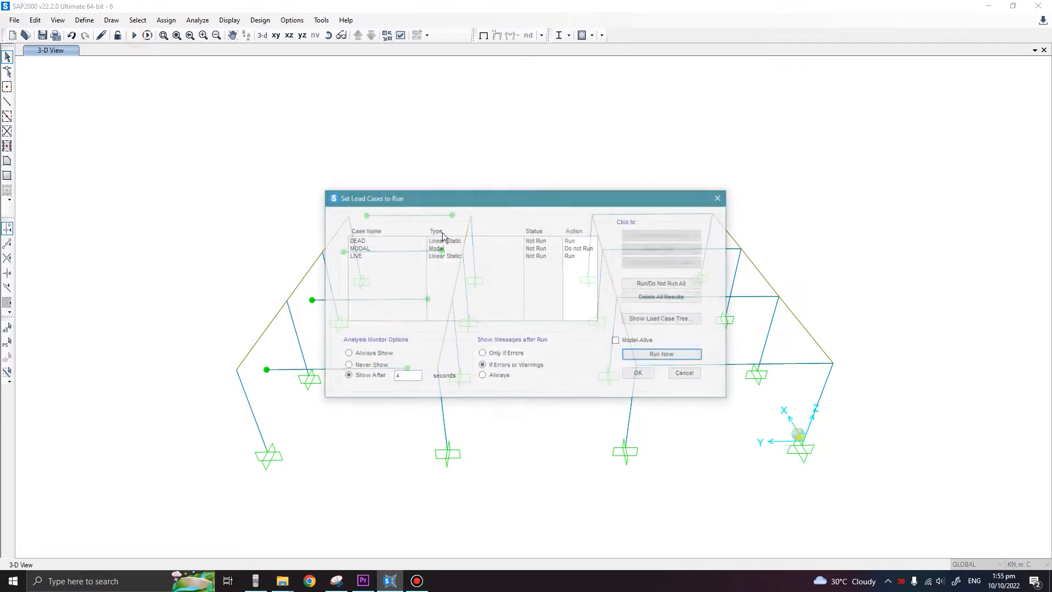
pyautogui.click(651, 357)
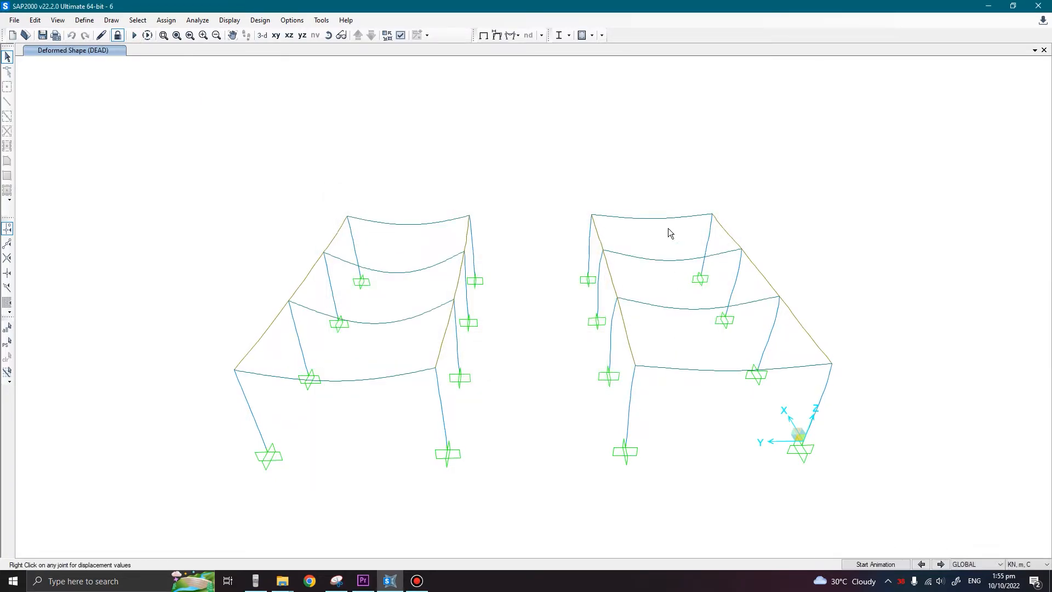
pyautogui.press('F8')
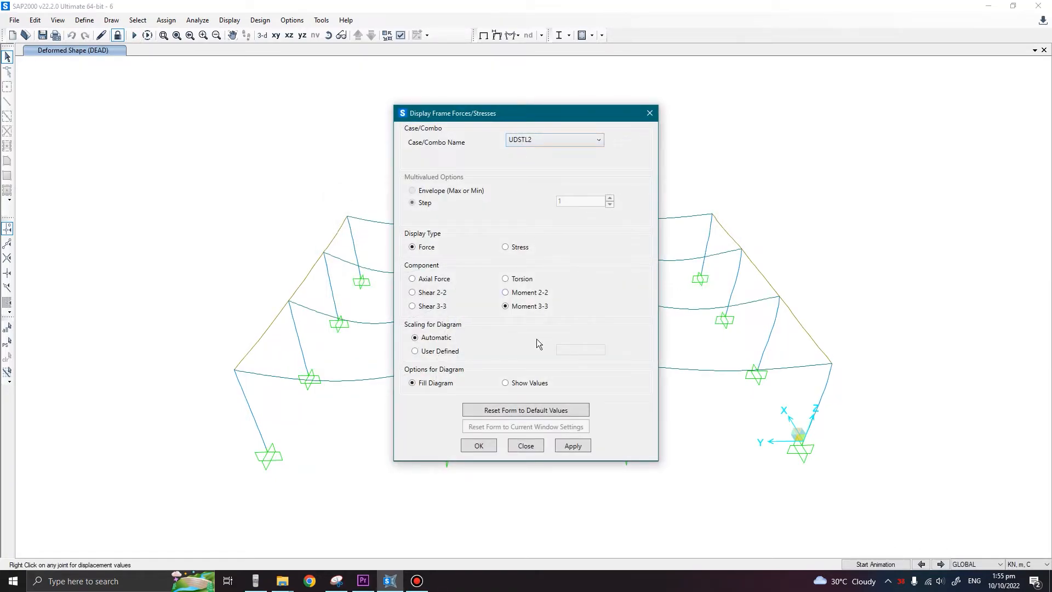
pyautogui.click(494, 450)
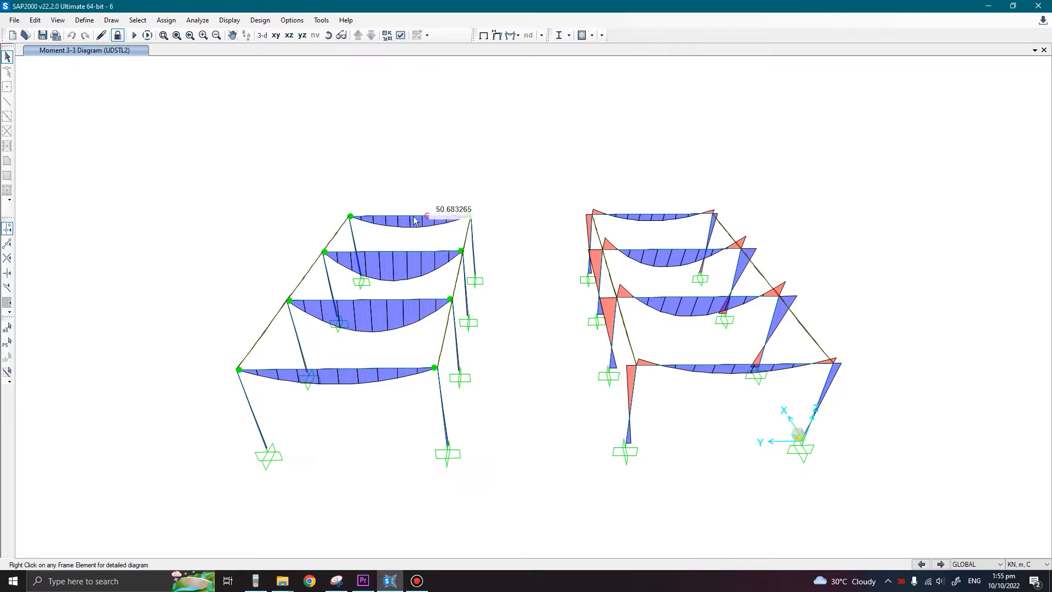
# Examine the moment diagrams of the released transverse beams and compare them with those of the rigidly connected structure
pyautogui.moveTo(403, 251)
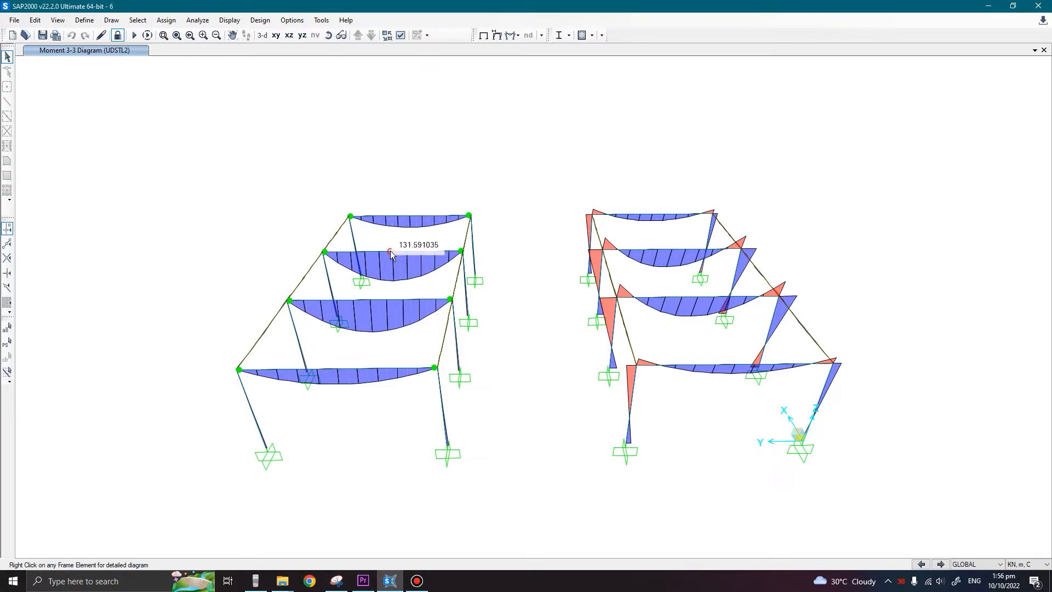
pyautogui.keyDown('shift'); pyautogui.moveTo(429, 334); pyautogui.dragTo(471, 249); pyautogui.keyUp('shift')
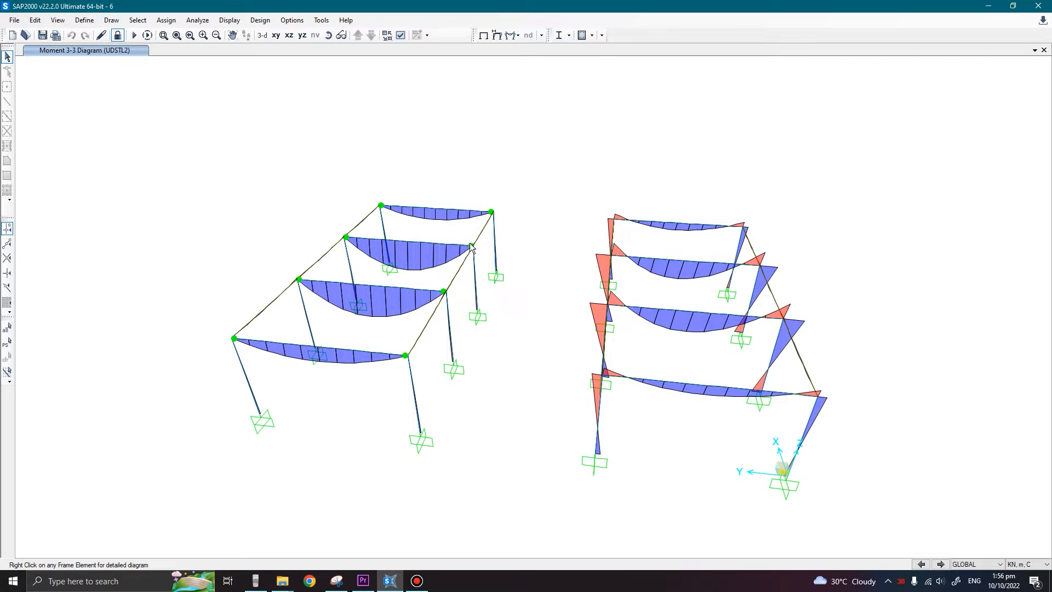
pyautogui.moveTo(473, 246)
pyautogui.moveTo(692, 313)
pyautogui.moveTo(376, 290)
pyautogui.click(441, 204)
pyautogui.click(415, 248)
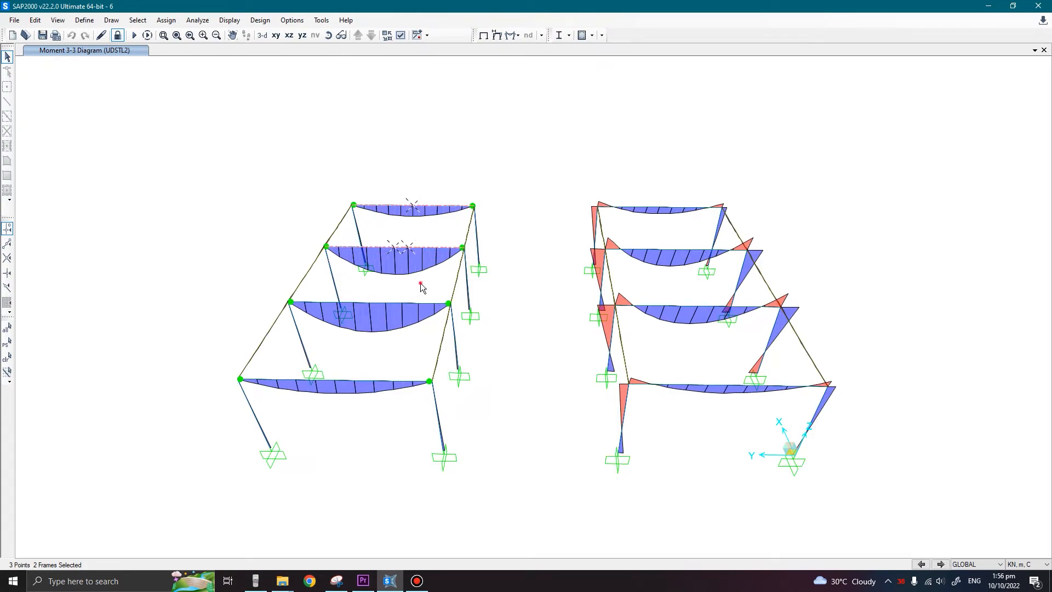
pyautogui.click(405, 317)
pyautogui.moveTo(669, 326); pyautogui.dragTo(637, 186)
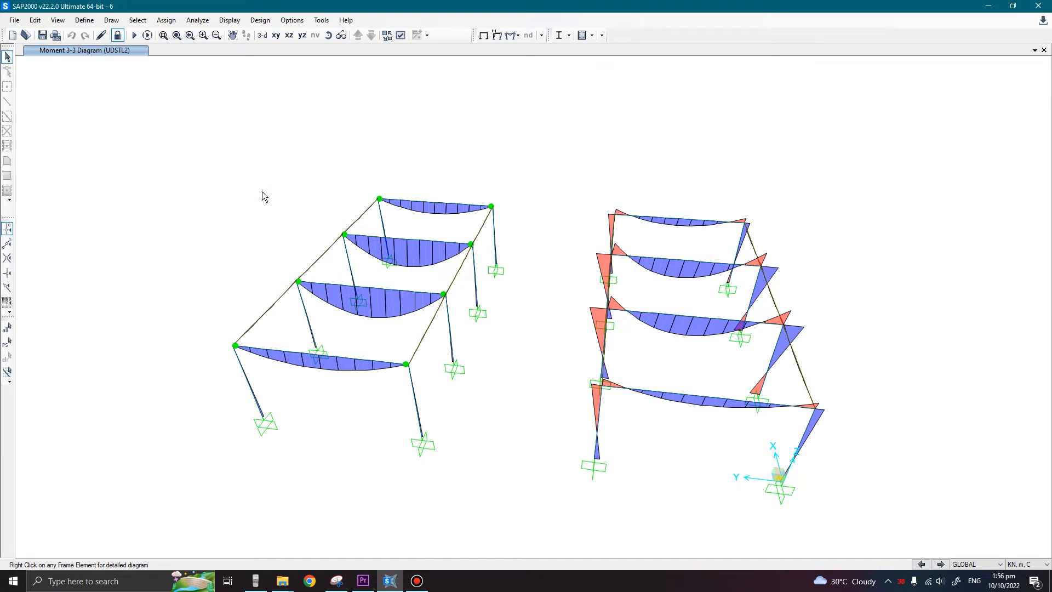
# Run the steel design check and display the P-M Ratio Colors & Values for both structures
pyautogui.hotkey('shift', 'F5')
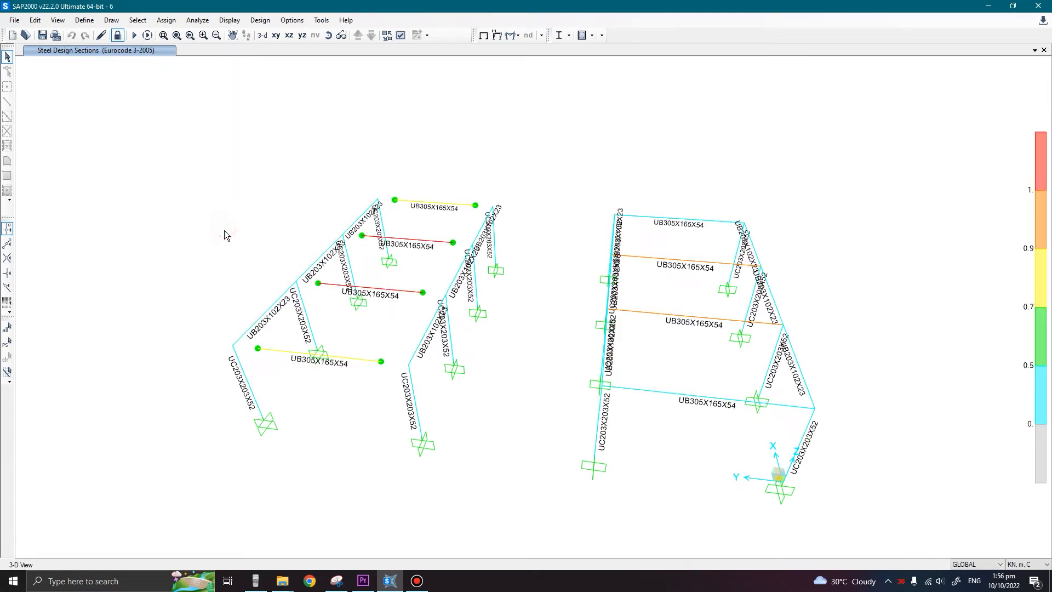
pyautogui.hotkey('shift', 'F6')
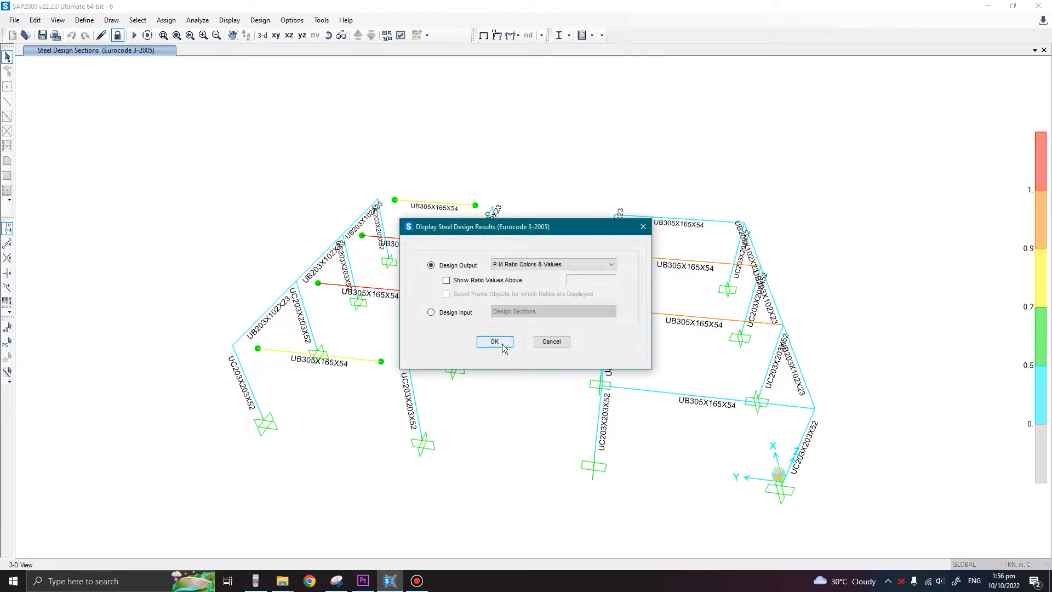
pyautogui.click(494, 341)
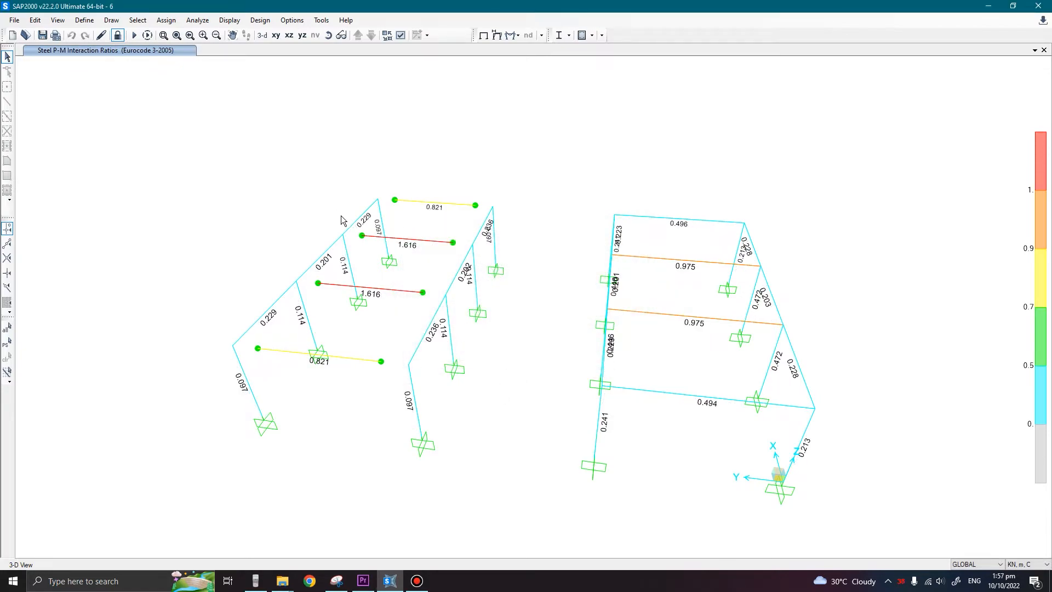
pyautogui.keyDown('shift'); pyautogui.moveTo(438, 311); pyautogui.dragTo(482, 368, button='middle'); pyautogui.keyUp('shift')
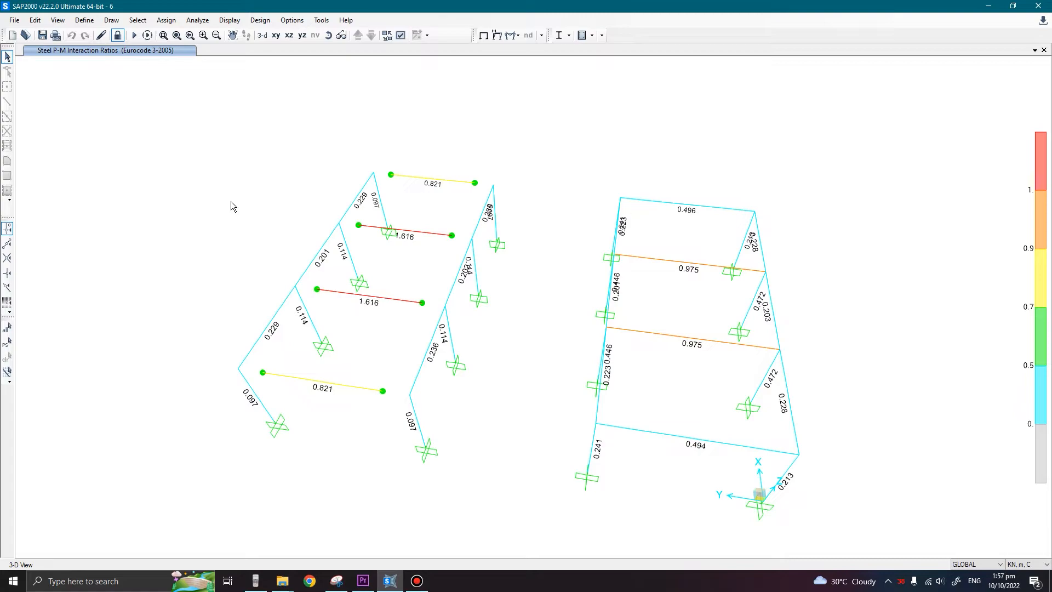
# Display the deformed shape for combination DSTL4 with contours of the Uz component drawn on the objects
pyautogui.press('F6')
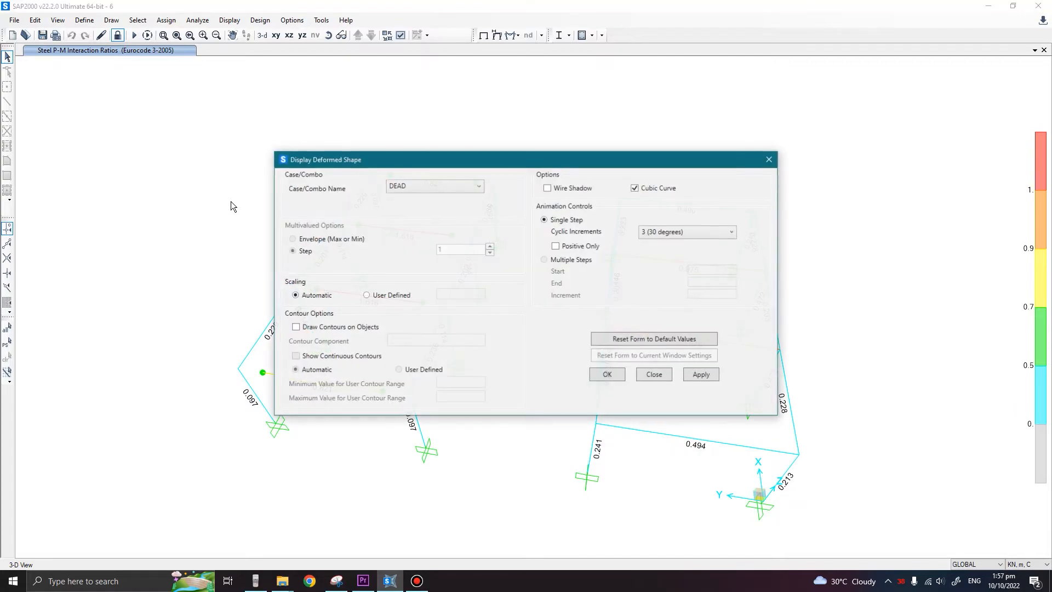
pyautogui.click(452, 186)
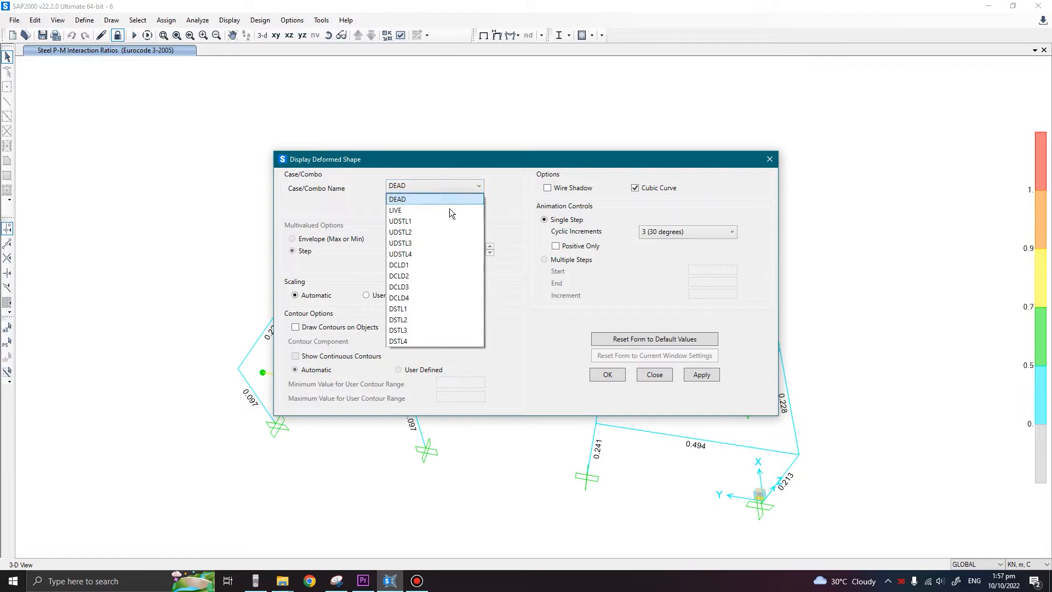
pyautogui.click(416, 341)
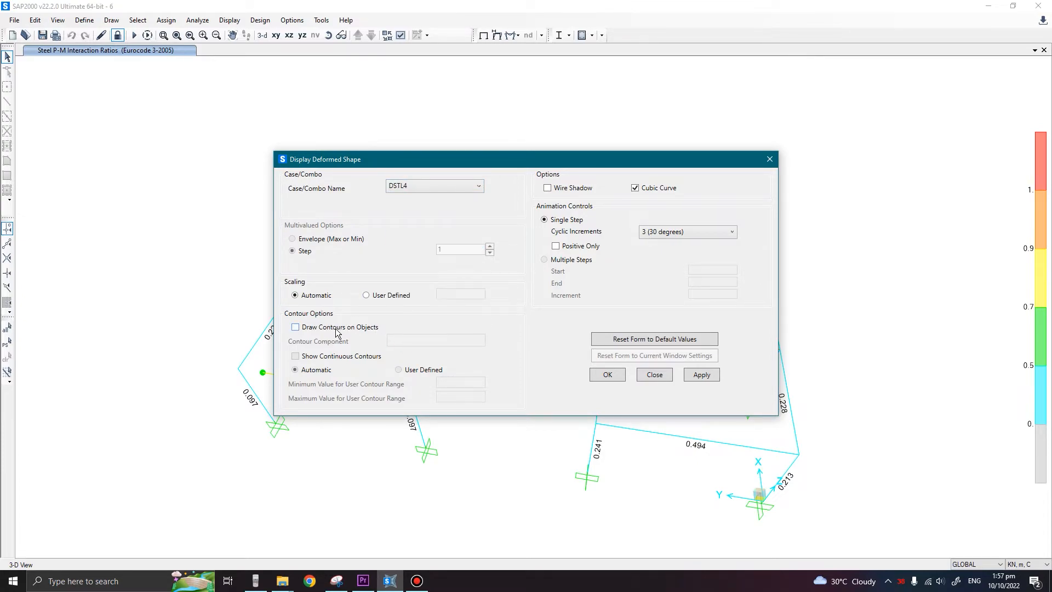
pyautogui.click(338, 327)
pyautogui.click(422, 340)
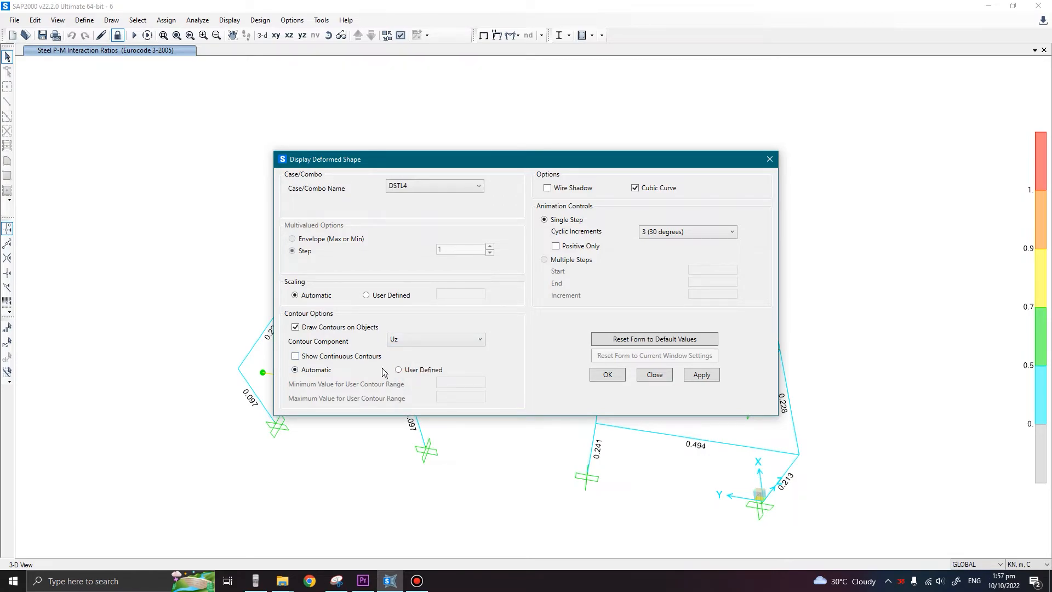
pyautogui.moveTo(480, 159); pyautogui.dragTo(533, 122)
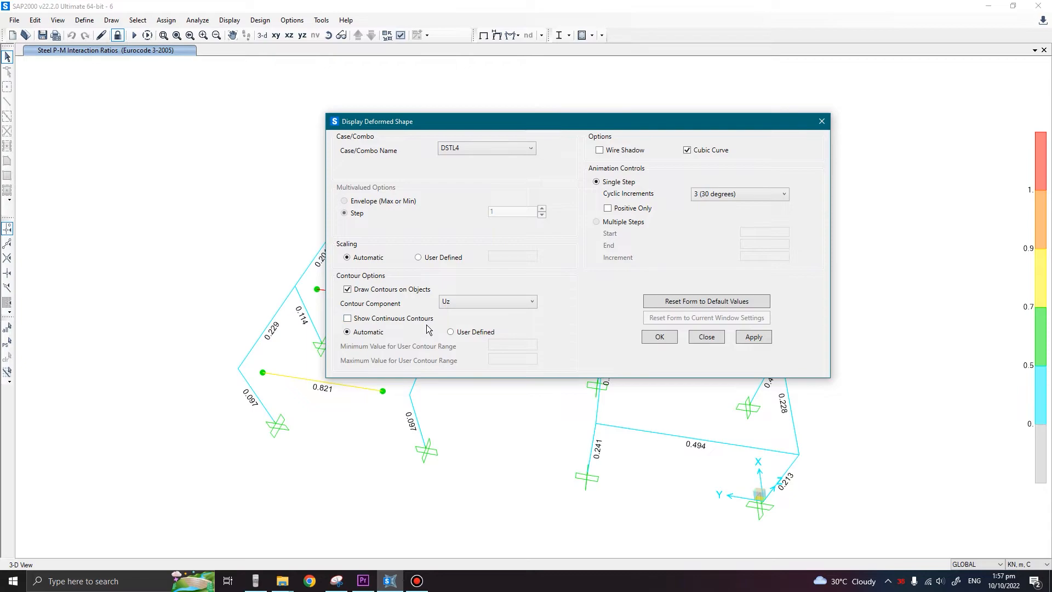
pyautogui.click(759, 337)
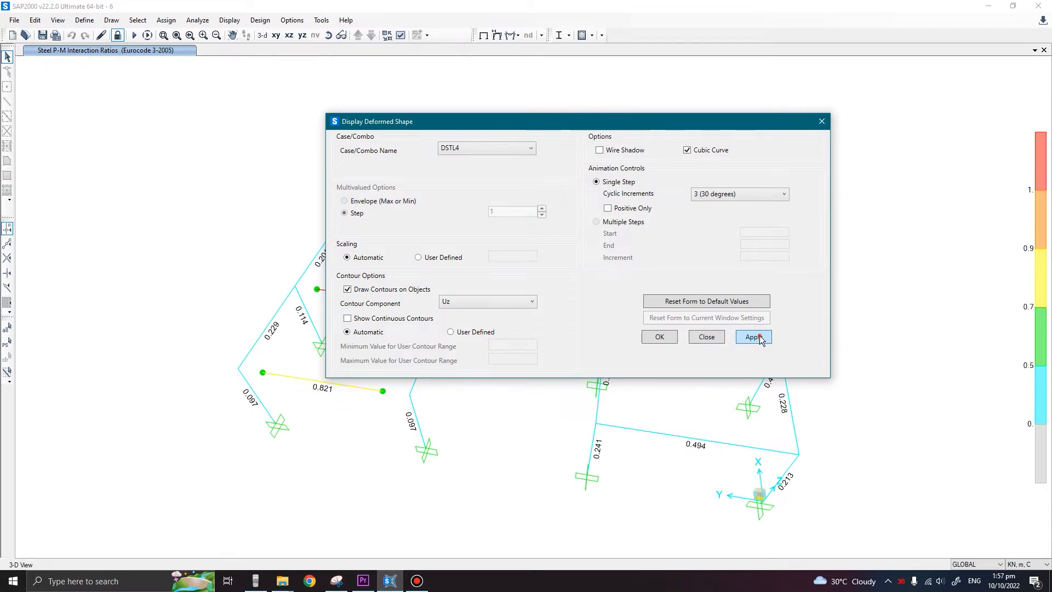
pyautogui.click(709, 338)
# Switch the units to KN, mm, C and show the deformed members in the Extrude view type
pyautogui.click(1035, 567)
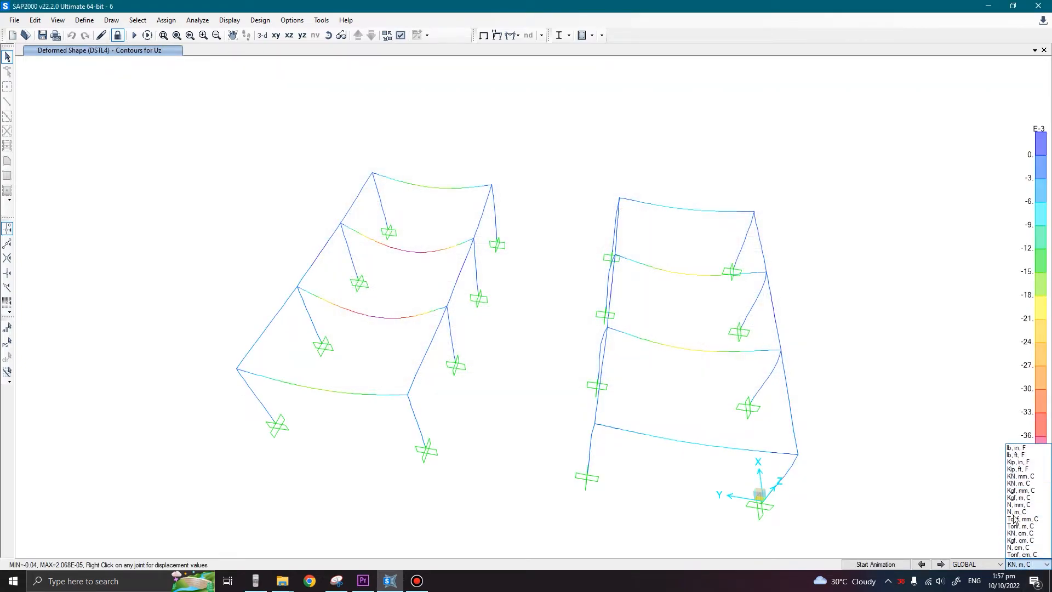
pyautogui.click(1029, 477)
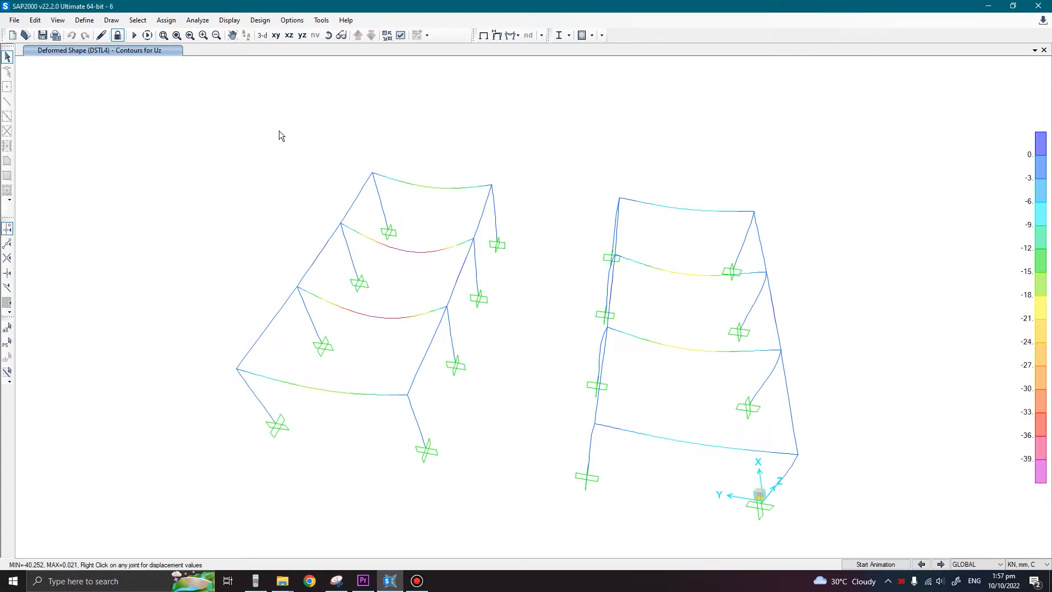
pyautogui.hotkey('ctrl', 'w')
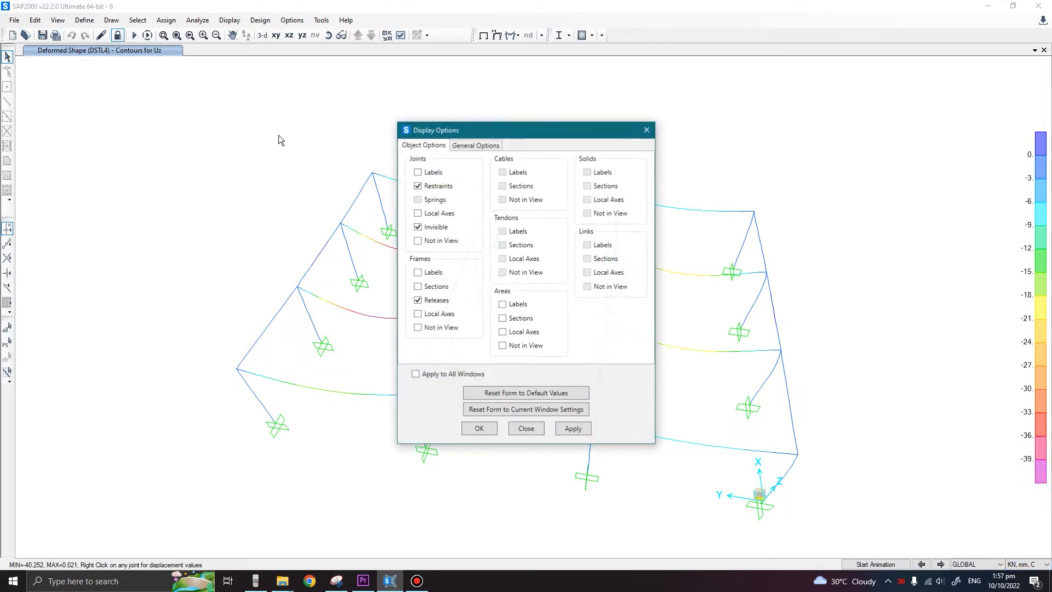
pyautogui.click(481, 146)
pyautogui.click(581, 201)
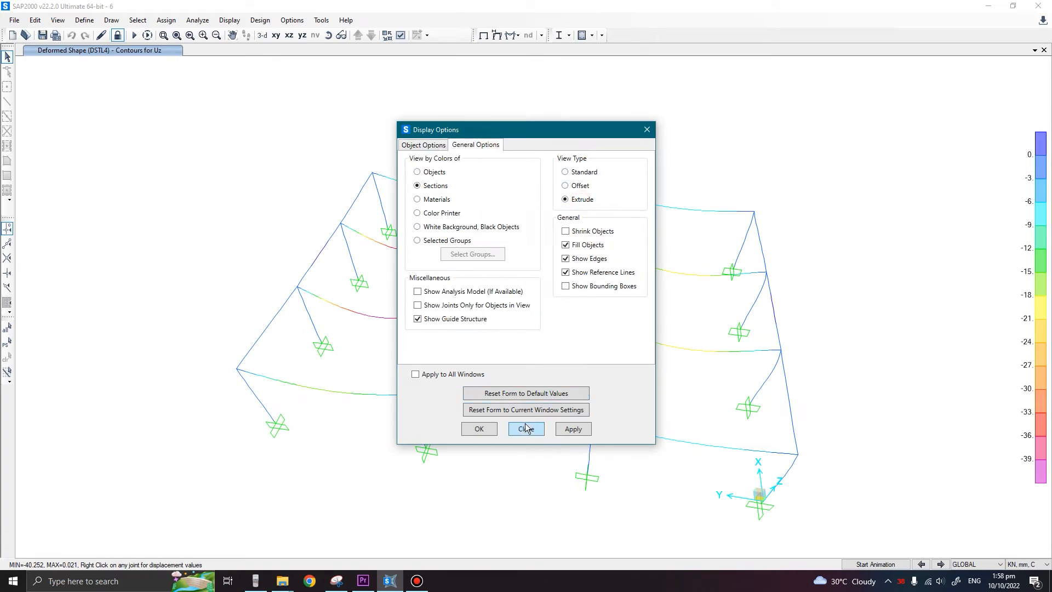
pyautogui.click(479, 428)
pyautogui.moveTo(548, 443)
pyautogui.keyDown('shift'); pyautogui.mouseDown(button='middle')
pyautogui.moveTo(551, 399)
pyautogui.moveTo(528, 387)
pyautogui.mouseUp(button='middle'); pyautogui.keyUp('shift')
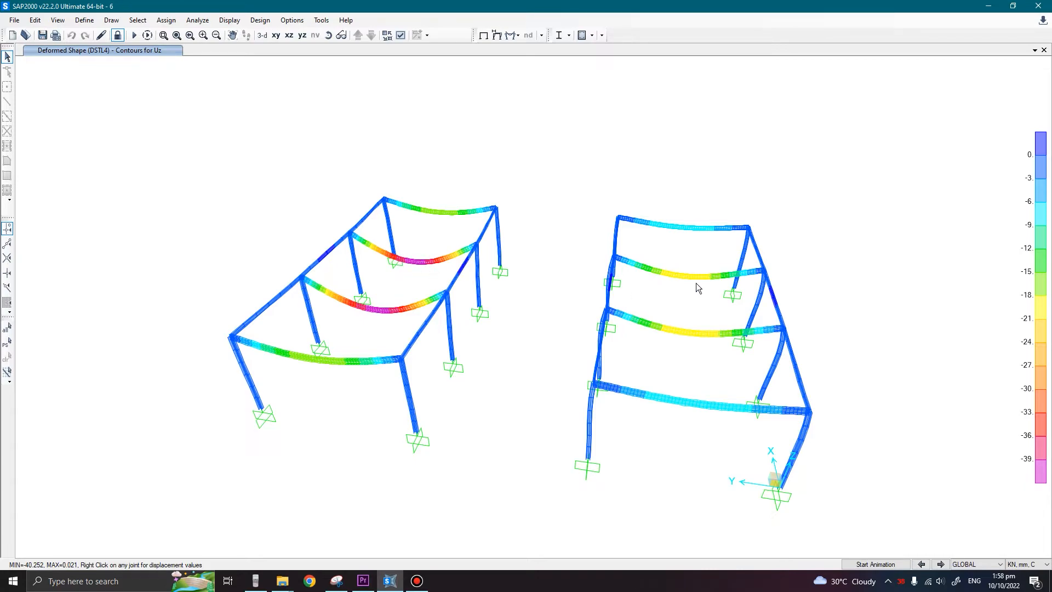
# Compare the middle transverse beams' vertical deflections in both structures with the 10000÷240 limit on the calculator
pyautogui.moveTo(687, 288); pyautogui.dragTo(677, 366)
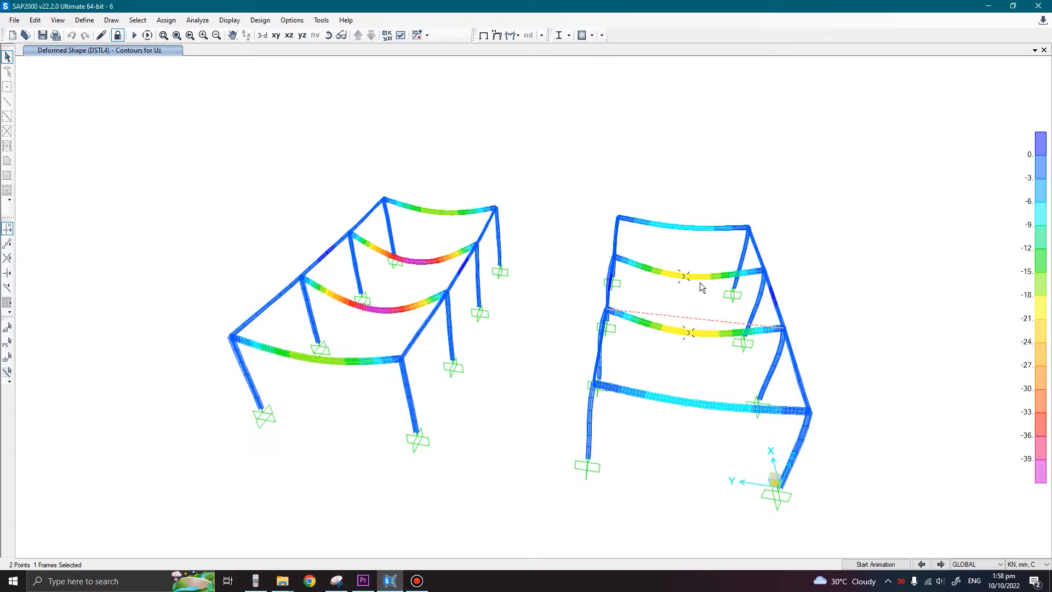
pyautogui.hotkey('ctrl', 'q')
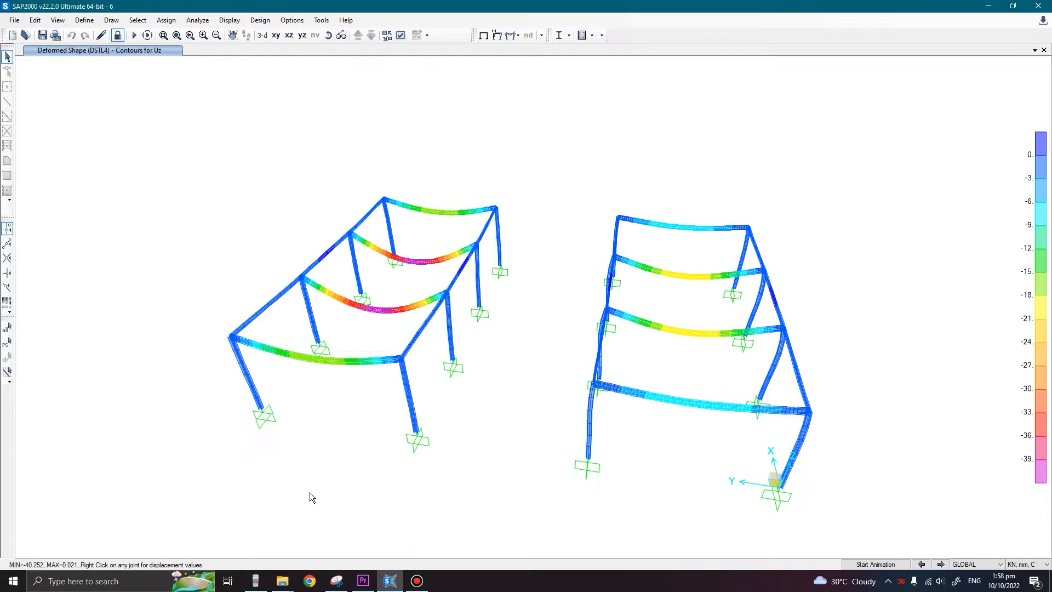
pyautogui.click(255, 581)
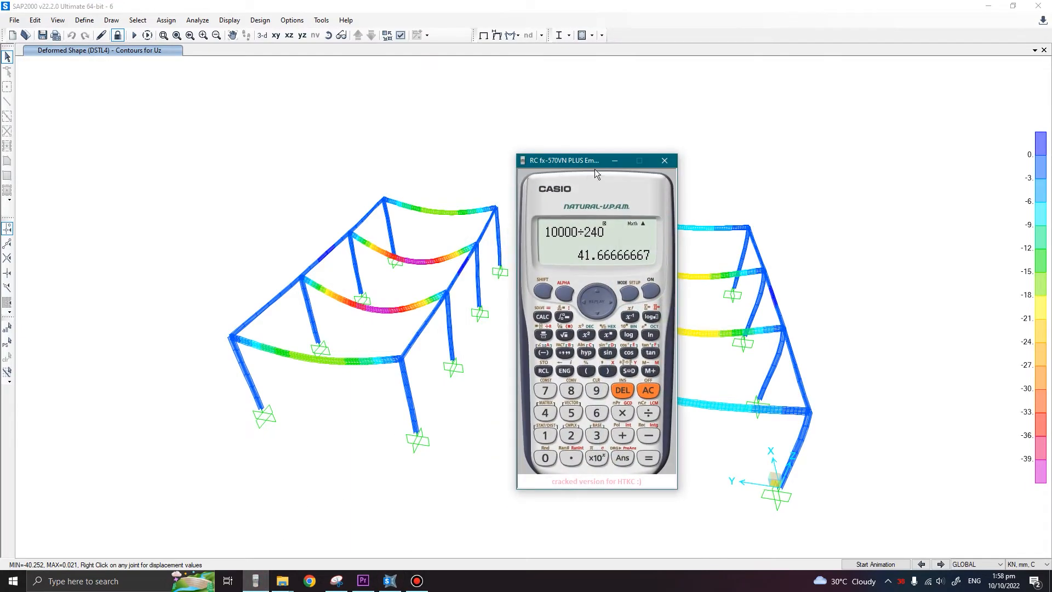
pyautogui.moveTo(595, 169); pyautogui.dragTo(604, 167)
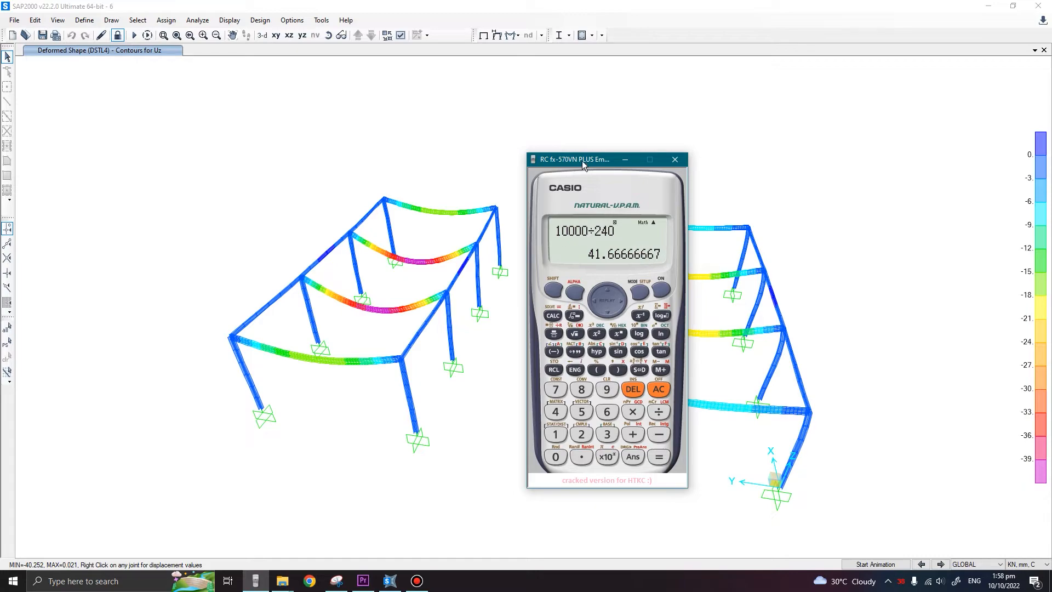
pyautogui.moveTo(583, 163); pyautogui.dragTo(596, 165)
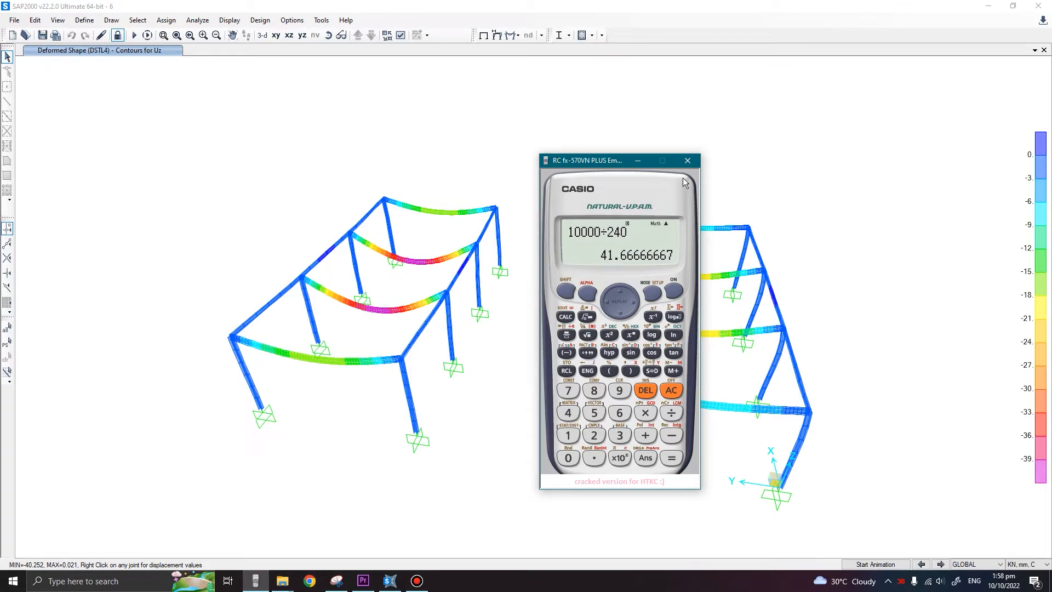
pyautogui.click(689, 160)
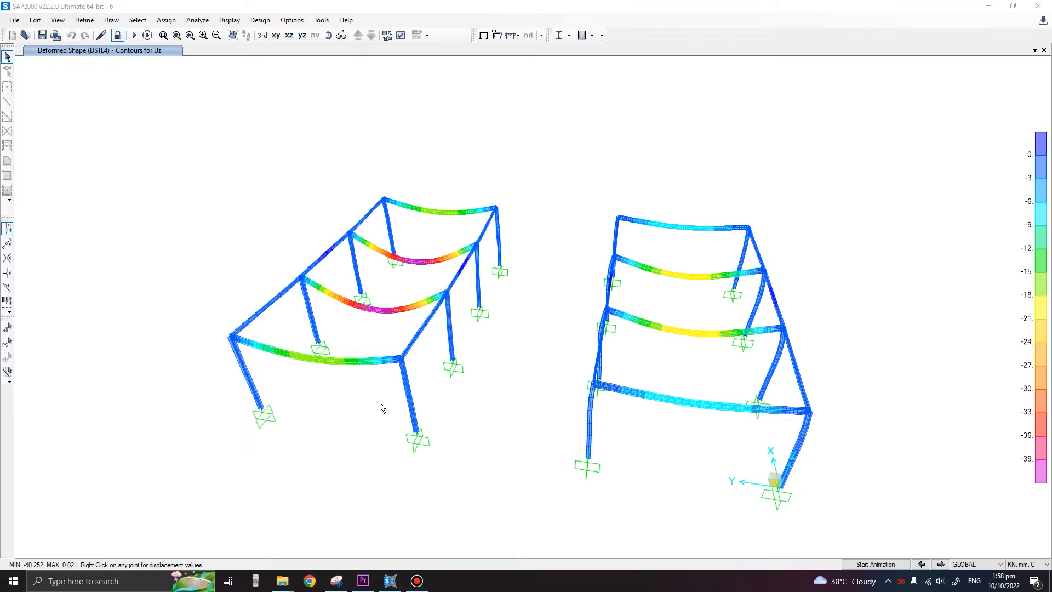
pyautogui.keyDown('shift'); pyautogui.moveTo(380, 403); pyautogui.dragTo(419, 410, button='middle'); pyautogui.keyUp('shift')
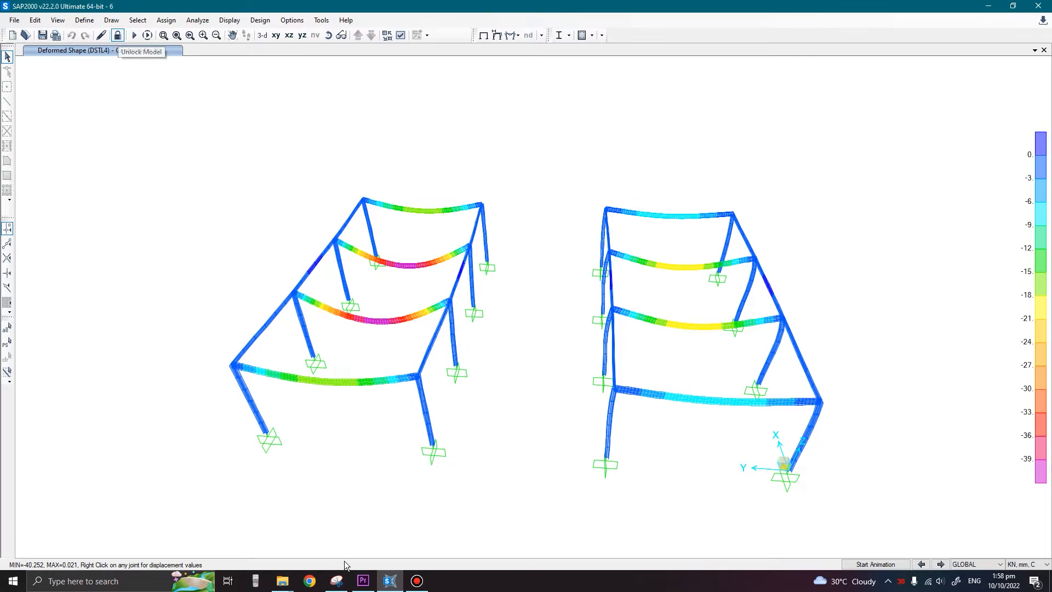
# Switch to the Snipping Tool to examine the purlin brace connection pictures, and return to the SAP2000 model
pyautogui.click(336, 581)
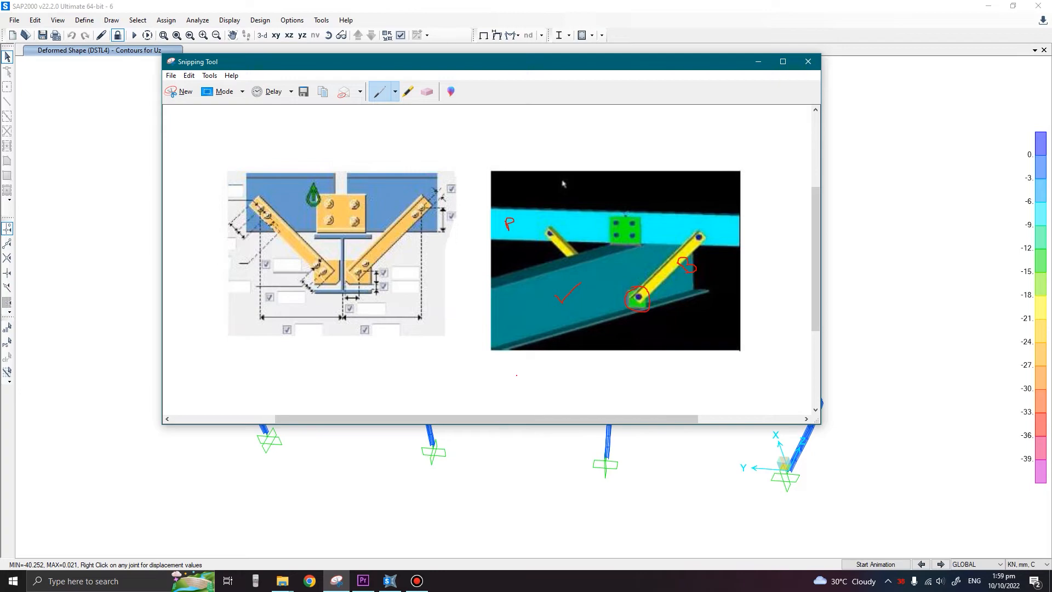
pyautogui.moveTo(503, 66); pyautogui.dragTo(778, 74)
pyautogui.click(230, 187)
pyautogui.moveTo(376, 199); pyautogui.dragTo(321, 203, button='middle')
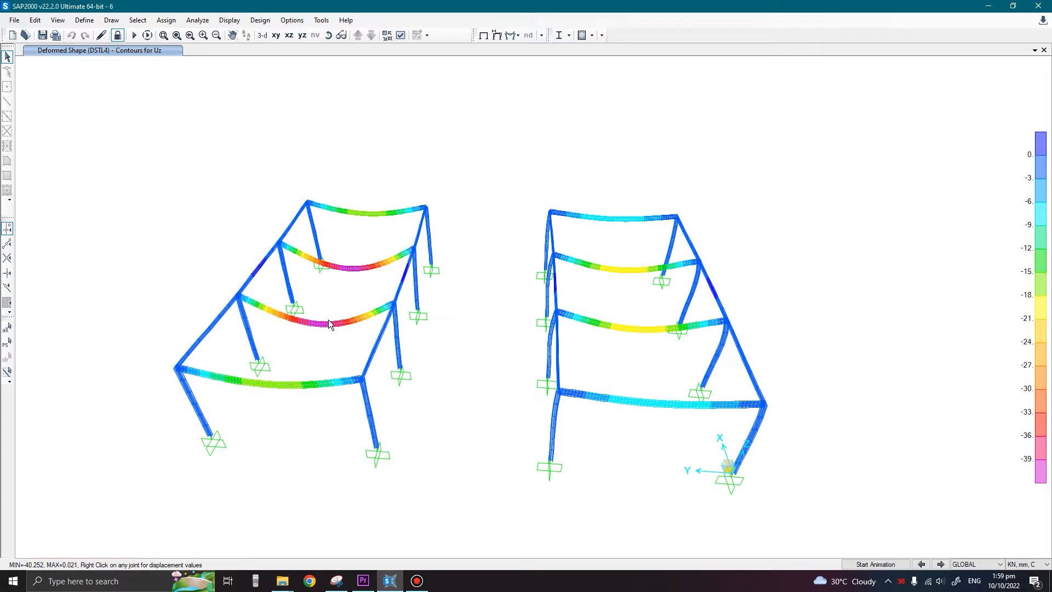
# Display the undeformed shape and select the farthest transverse beam of the released structure
pyautogui.press('F4')
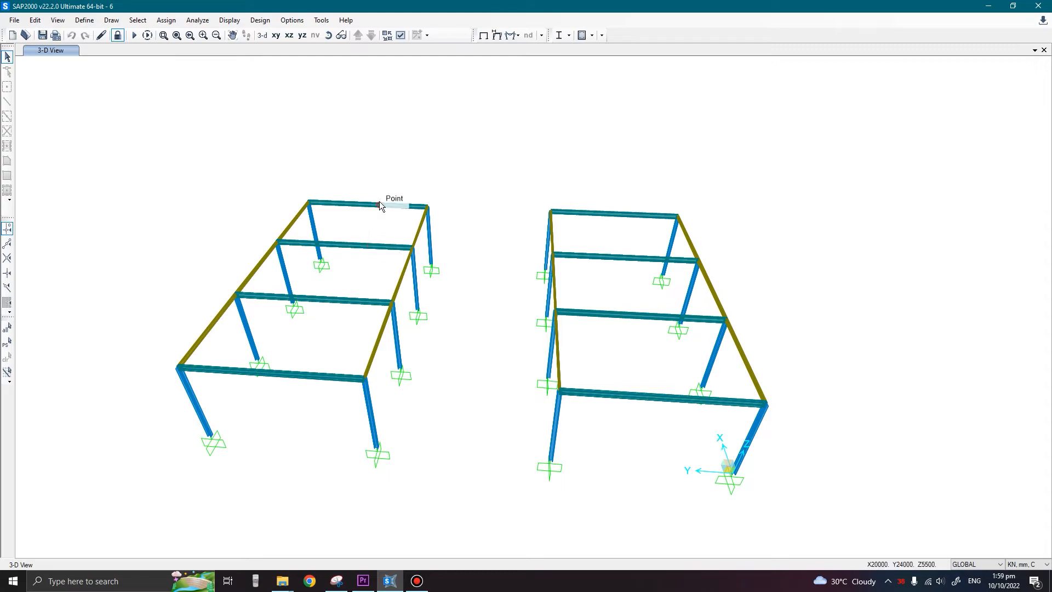
pyautogui.click(379, 204)
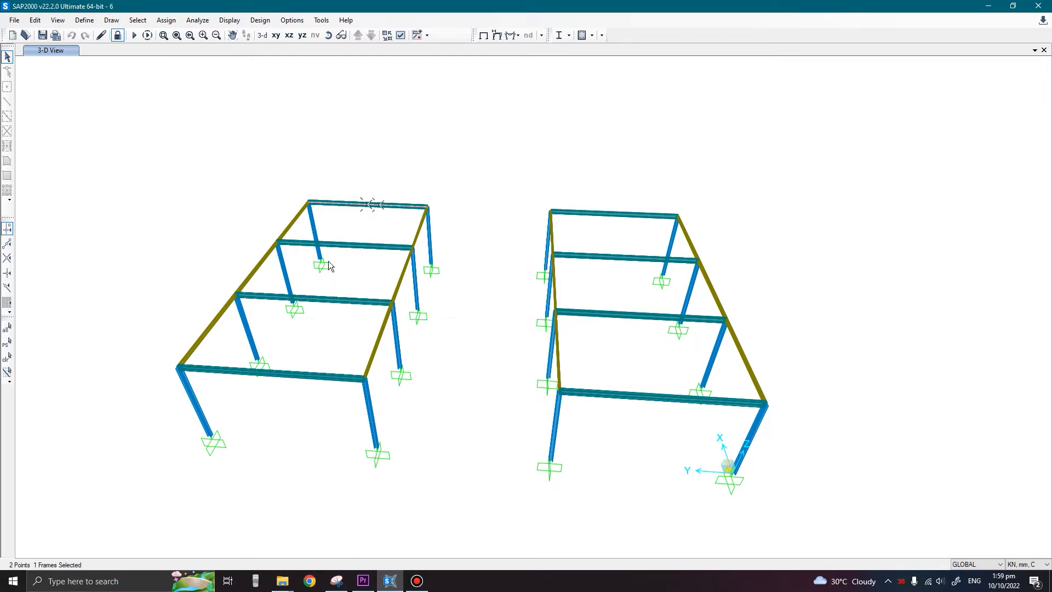
pyautogui.moveTo(359, 223); pyautogui.dragTo(399, 233, button='middle')
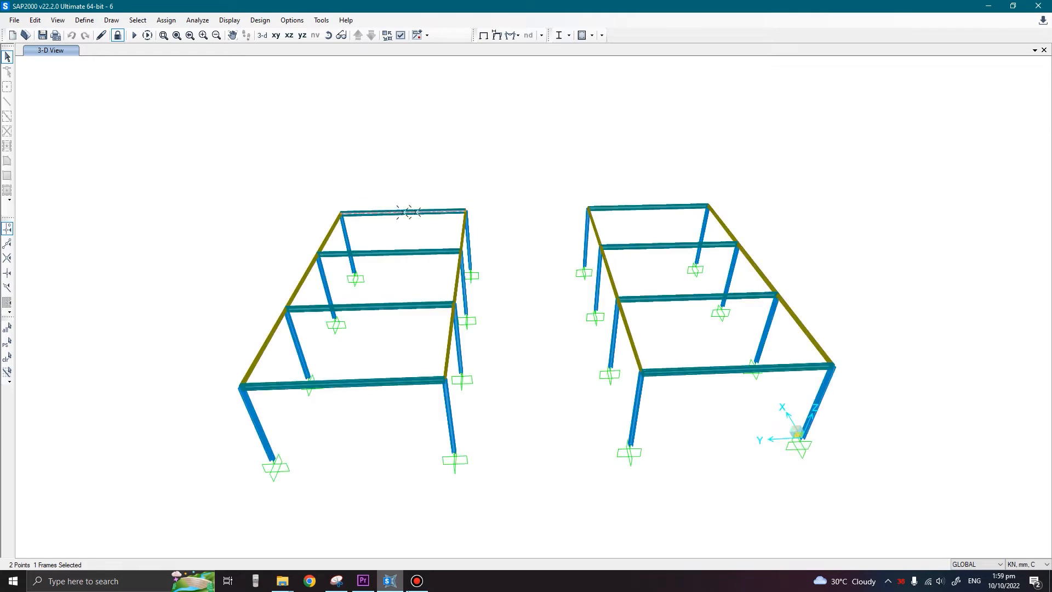
# Switch to the Snipping Tool, label the main beam "R" in the connection picture and mark its diagonal brace with pen strokes
pyautogui.click(337, 581)
pyautogui.moveTo(630, 74); pyautogui.dragTo(592, 78)
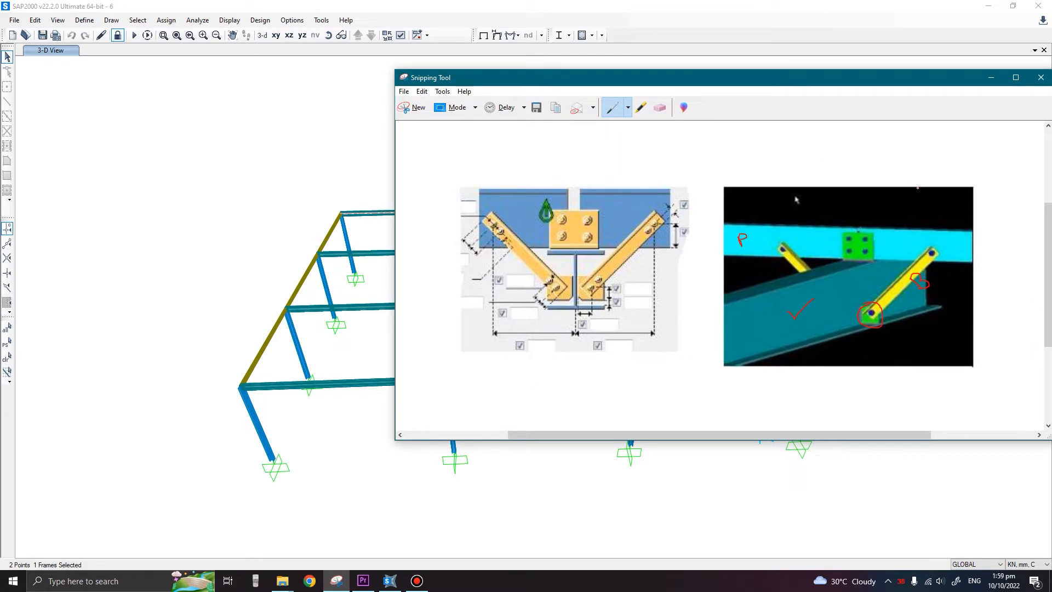
pyautogui.moveTo(753, 317); pyautogui.dragTo(750, 310)
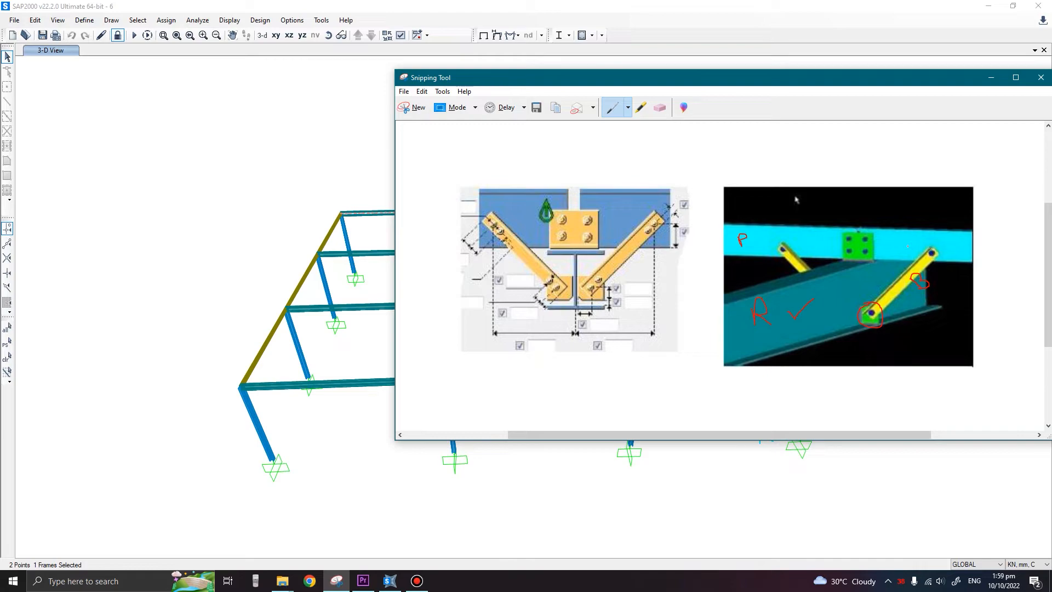
pyautogui.moveTo(935, 241)
pyautogui.mouseDown()
pyautogui.moveTo(926, 264)
pyautogui.moveTo(939, 248)
pyautogui.mouseUp()
pyautogui.moveTo(892, 279); pyautogui.dragTo(908, 263)
pyautogui.click(991, 79)
# Select all four transverse beams of the released structure in SAP2000 and unlock the model, deleting the analysis results
pyautogui.moveTo(382, 342); pyautogui.dragTo(365, 229)
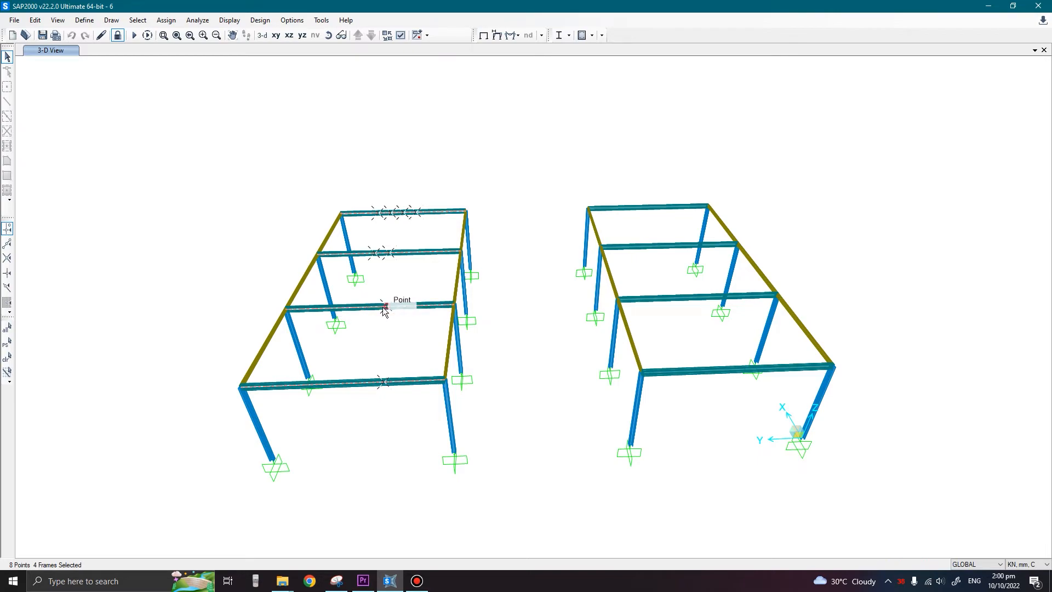
pyautogui.keyDown('shift'); pyautogui.moveTo(397, 330); pyautogui.dragTo(389, 345, button='middle'); pyautogui.keyUp('shift')
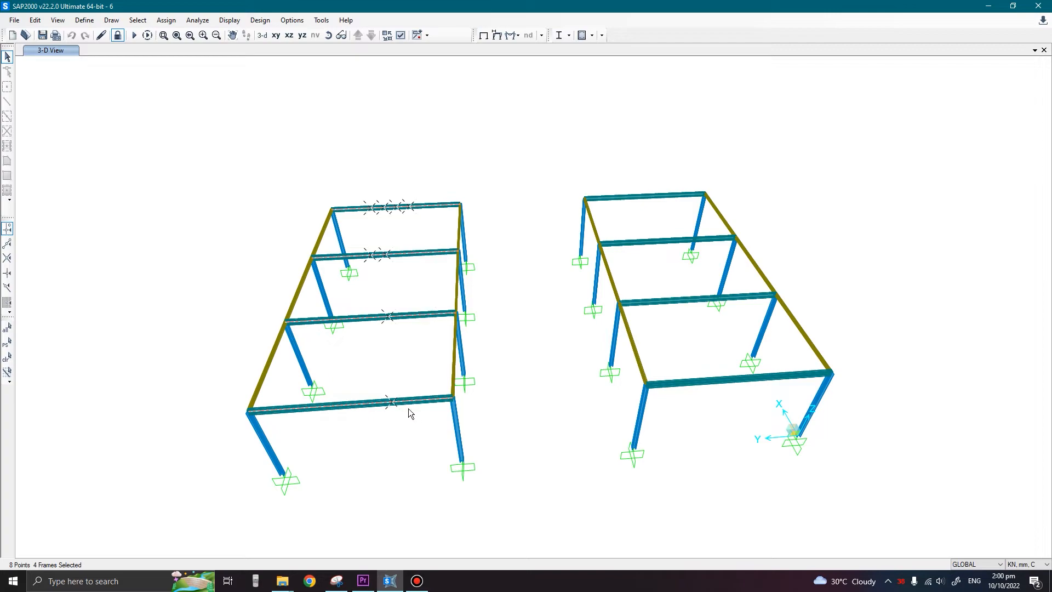
pyautogui.moveTo(407, 416); pyautogui.dragTo(363, 235)
pyautogui.click(117, 35)
pyautogui.click(538, 331)
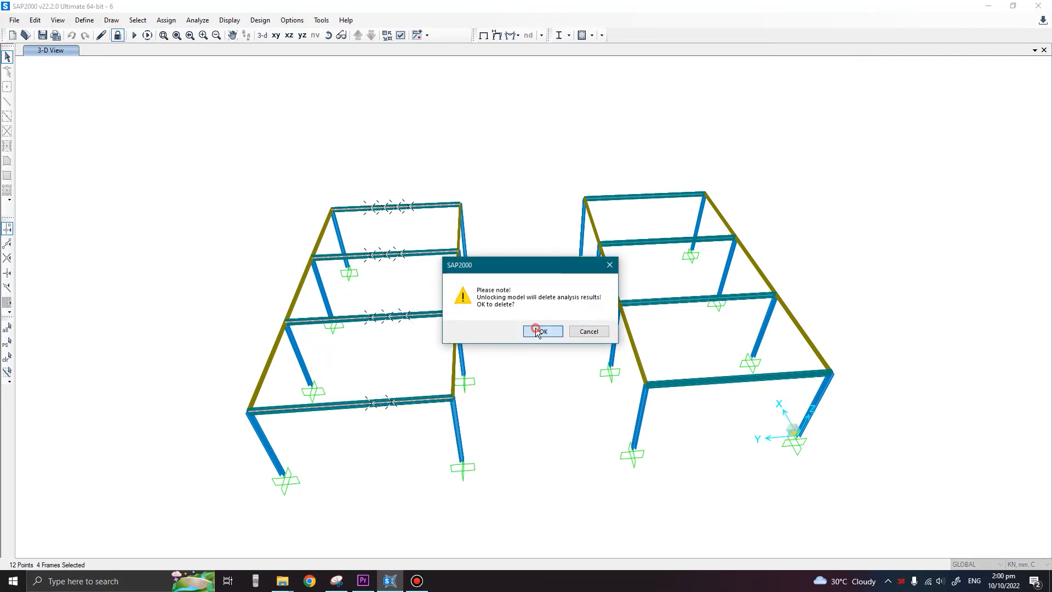
# Overwrite the selected beams' steel design Unbraced Length Ratio (Minor) and Unbraced Length Ratio (LTB) with 0.4
pyautogui.click(260, 20)
pyautogui.moveTo(329, 34)
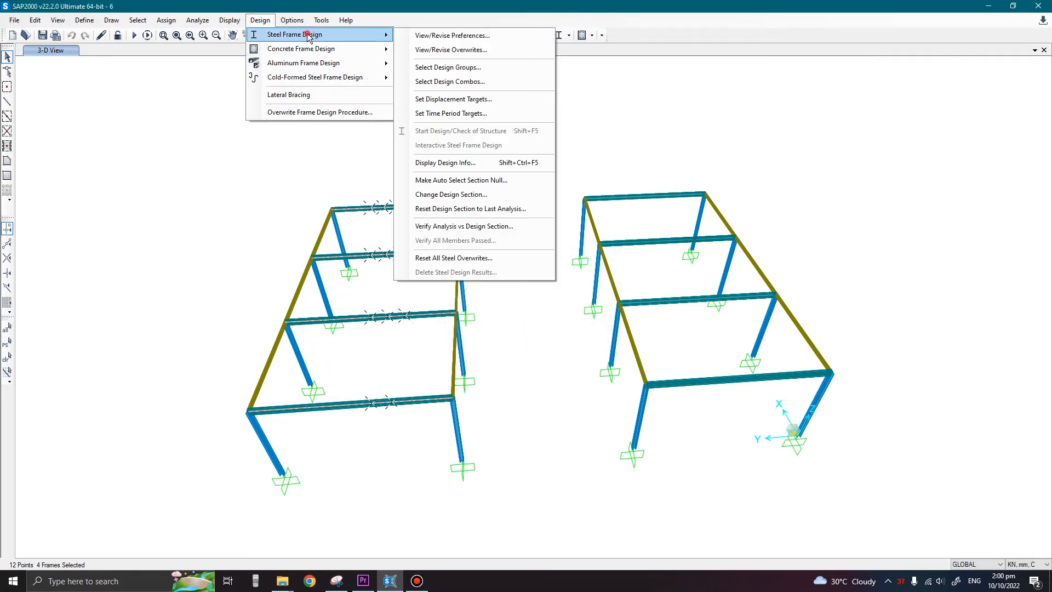
pyautogui.click(430, 48)
pyautogui.moveTo(486, 127); pyautogui.dragTo(662, 105)
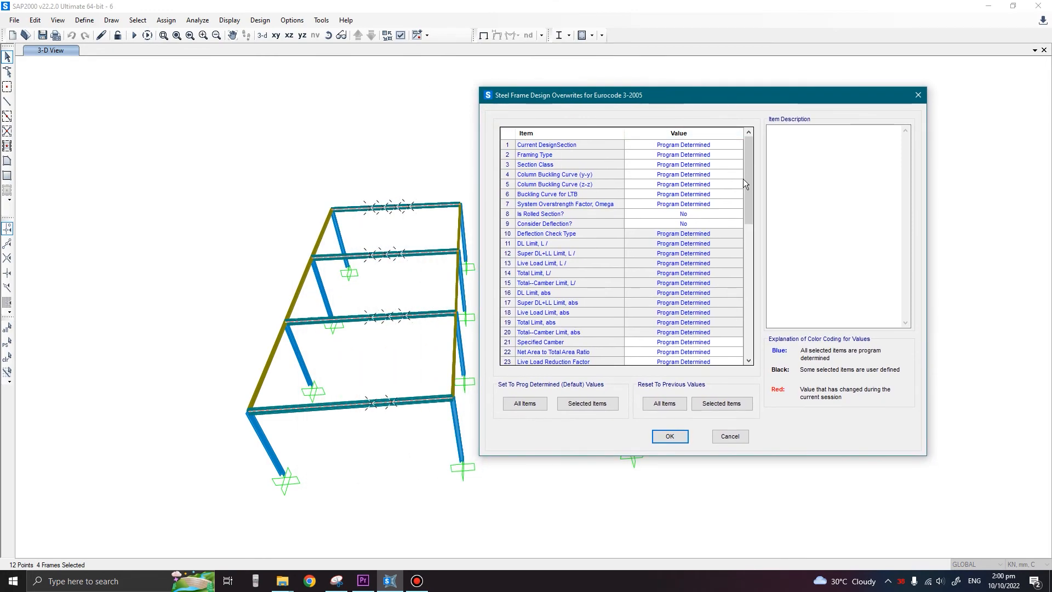
pyautogui.moveTo(748, 198); pyautogui.dragTo(741, 252)
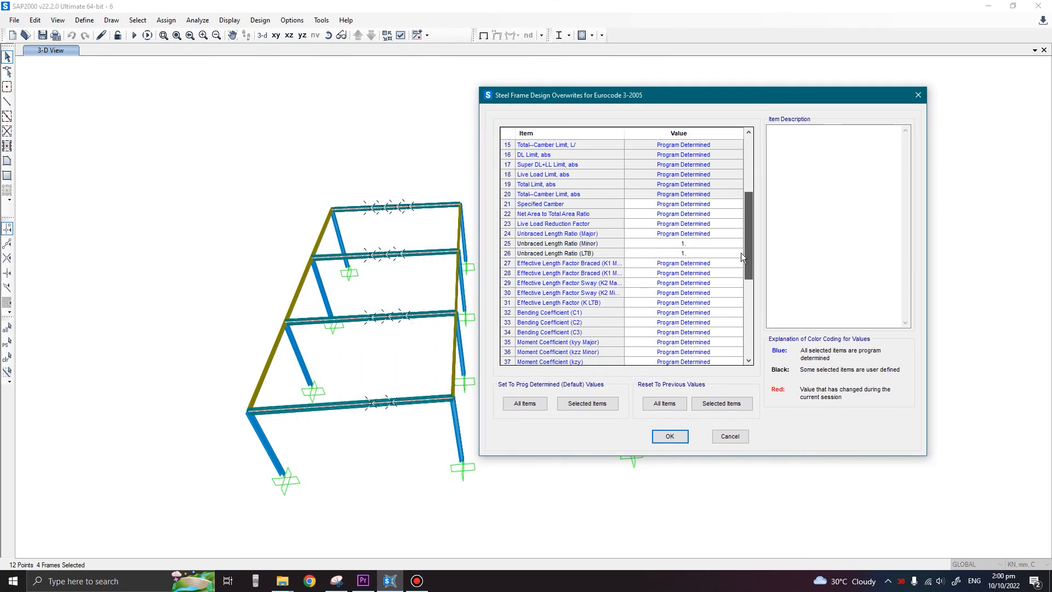
pyautogui.click(683, 244)
pyautogui.write('0')
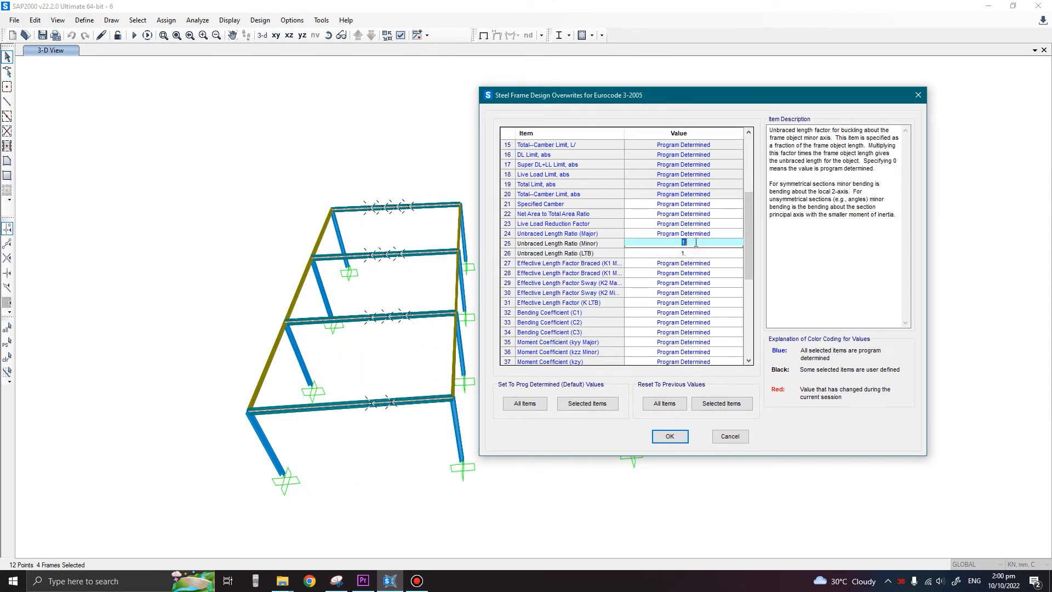
pyautogui.write('.4')
pyautogui.click(700, 249)
pyautogui.write('0.4')
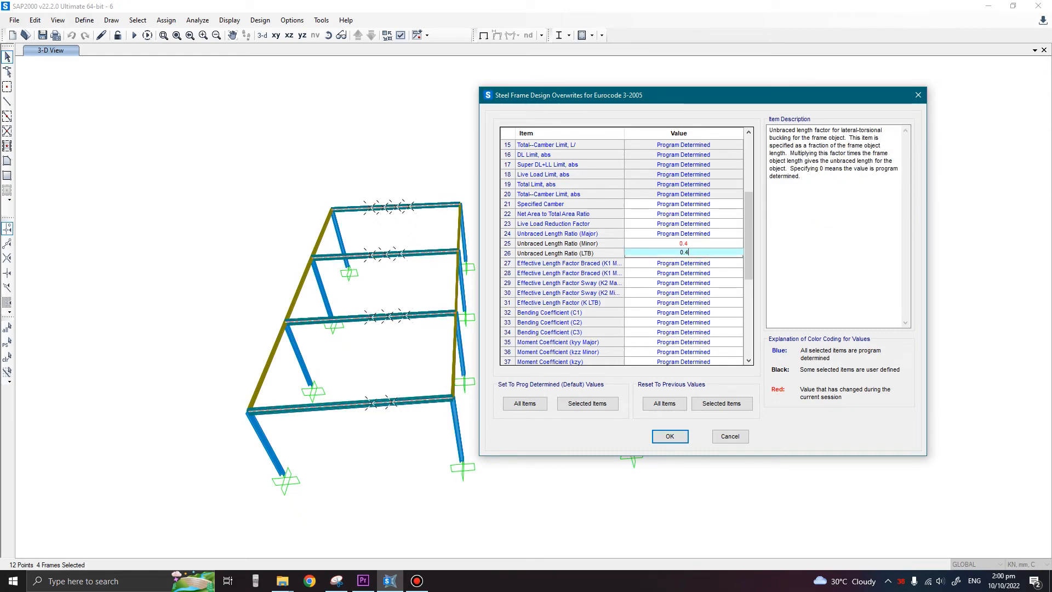
pyautogui.click(683, 437)
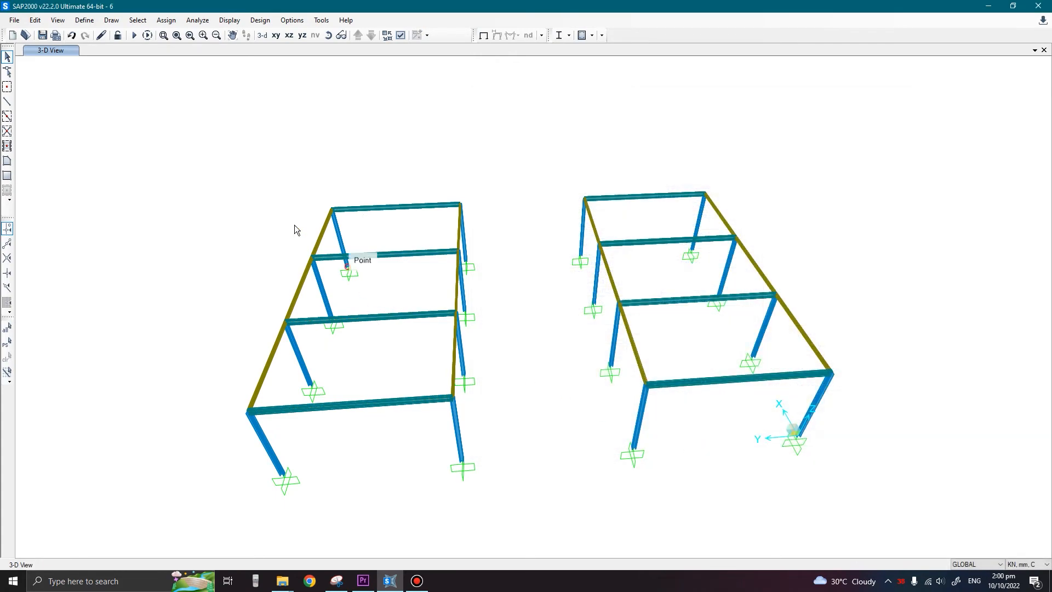
# Rerun the DEAD and LIVE load case analysis and the steel design check, displaying P-M Ratio Colors & Values on the frames
pyautogui.click(134, 35)
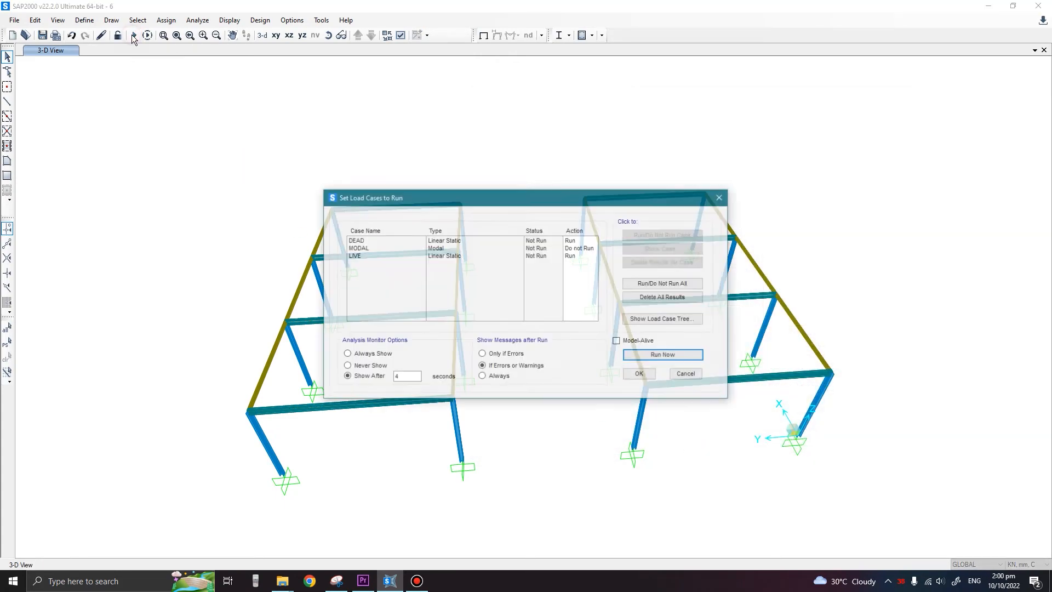
pyautogui.click(652, 360)
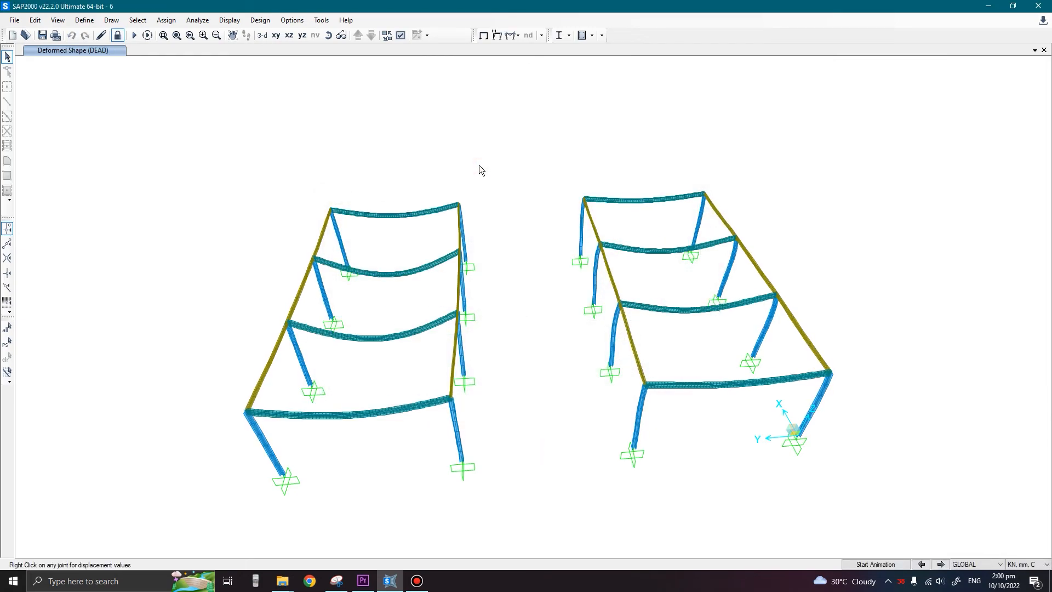
pyautogui.hotkey('shift', 'F5')
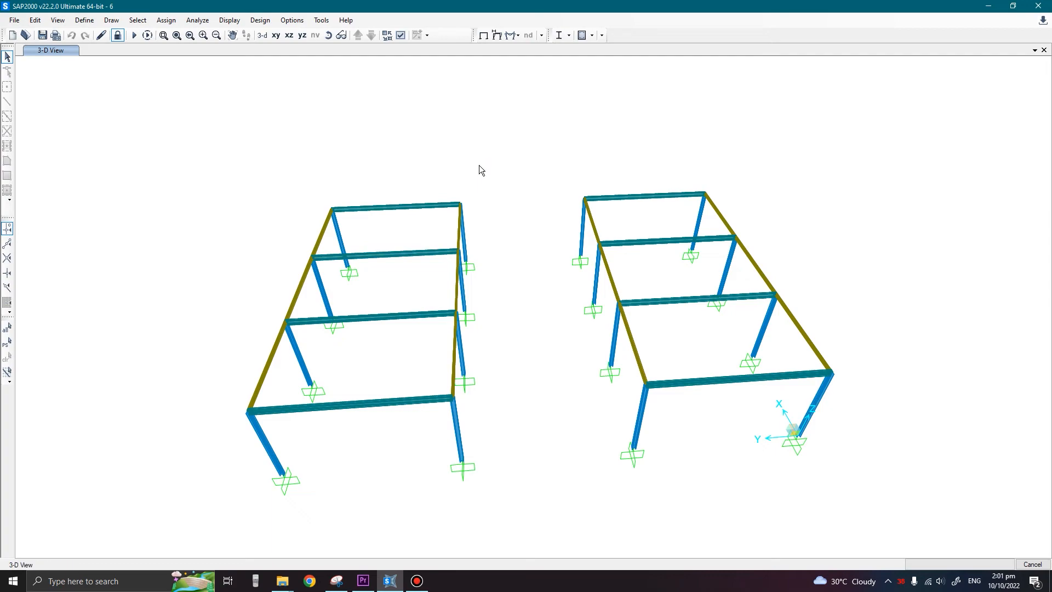
pyautogui.hotkey('shift', 'F6')
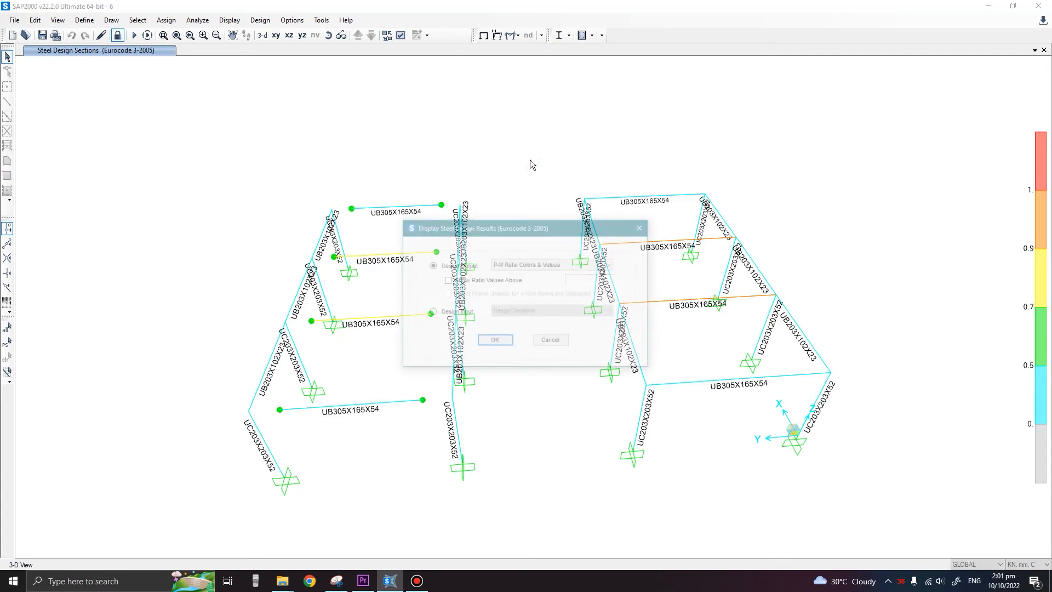
pyautogui.click(494, 341)
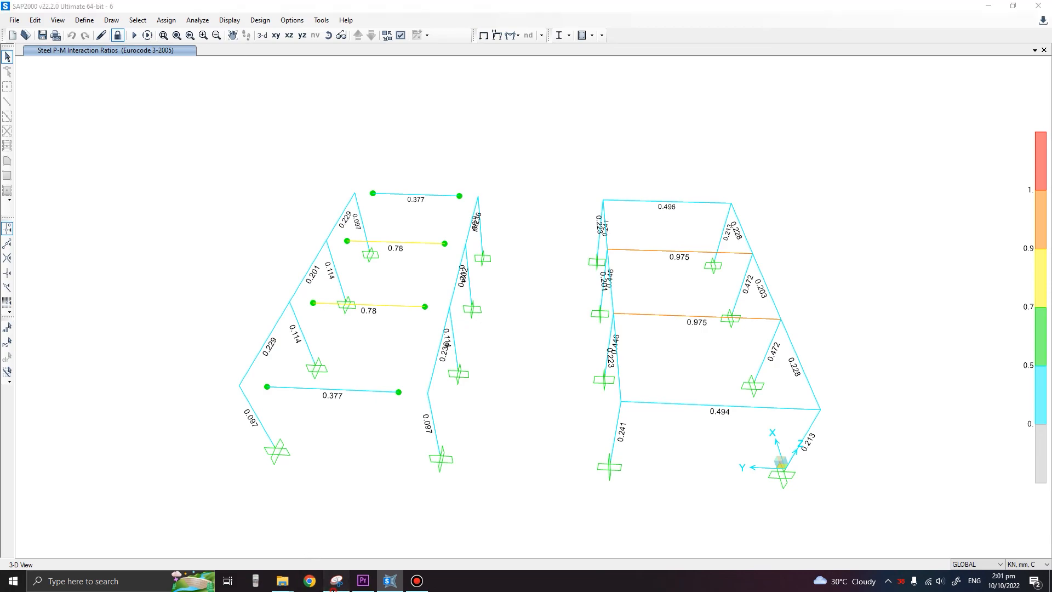
# Switch to the Snipping Tool to review the annotated connection picture and return to the design ratios in SAP2000
pyautogui.click(337, 580)
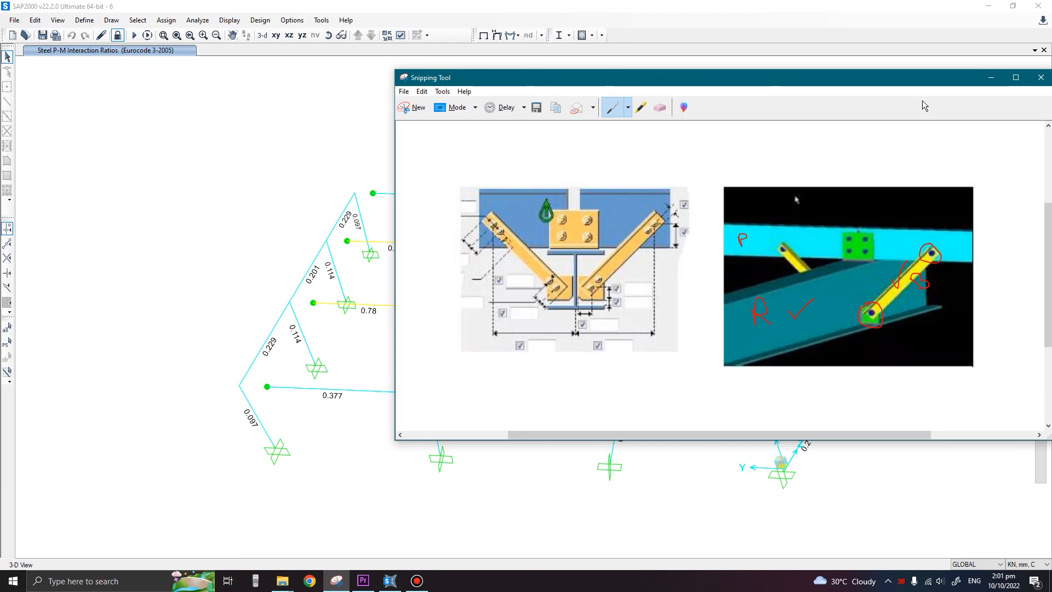
pyautogui.click(992, 78)
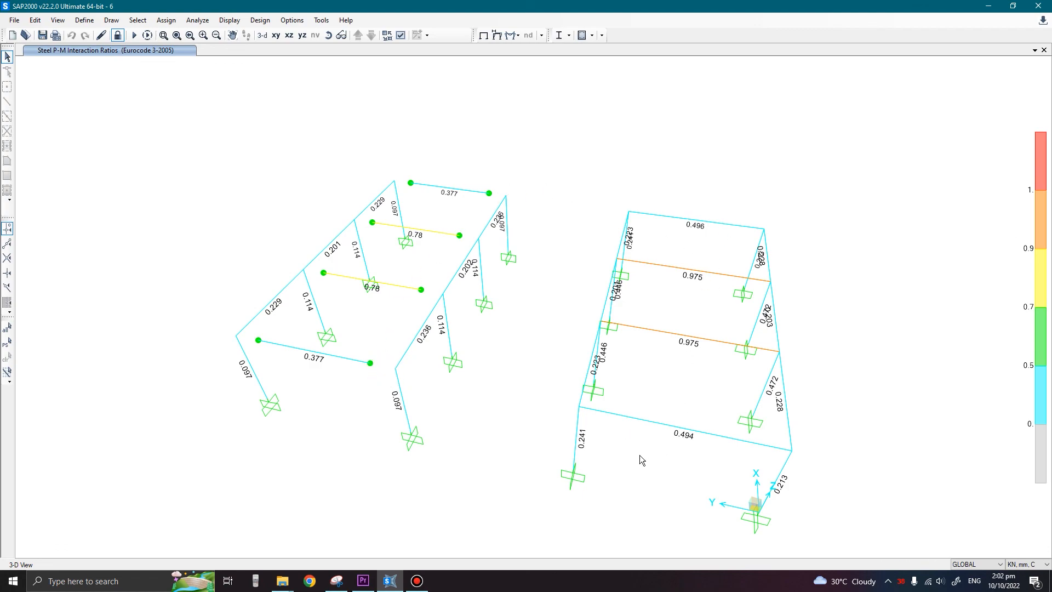
pyautogui.click(699, 222)
pyautogui.hotkey('ctrl', 'q')
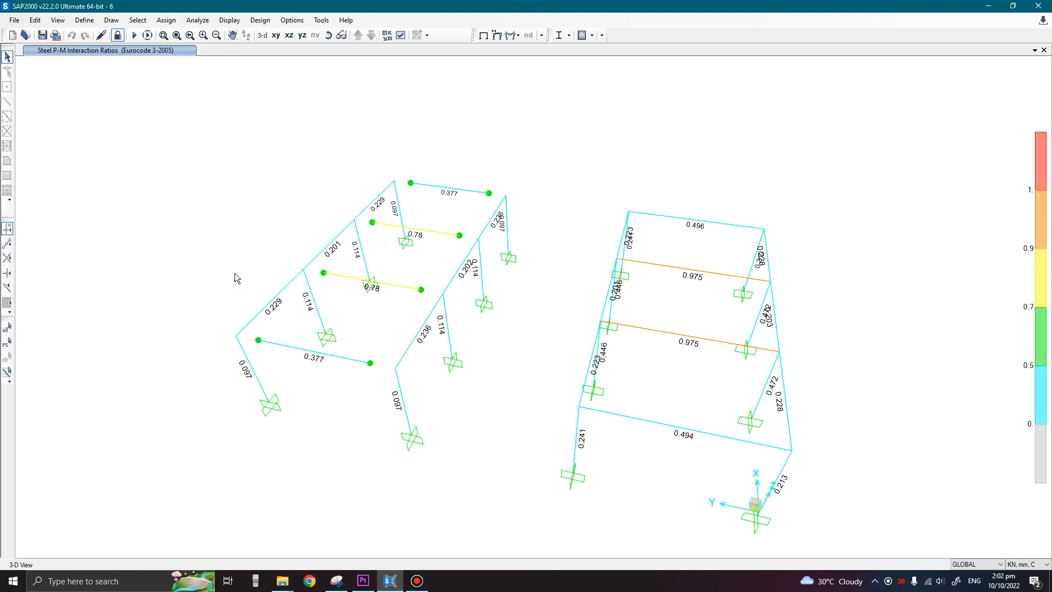